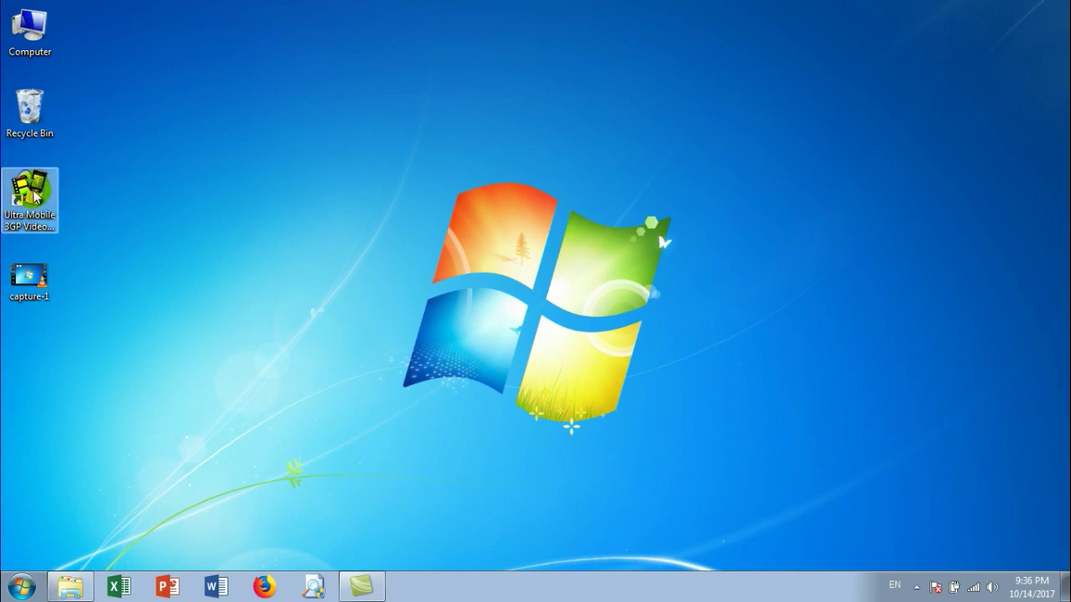
Step: Launch Ultra Mobile 3GP Video Converter from the desktop and move its window clear of the desktop icons
double_click(35, 197)
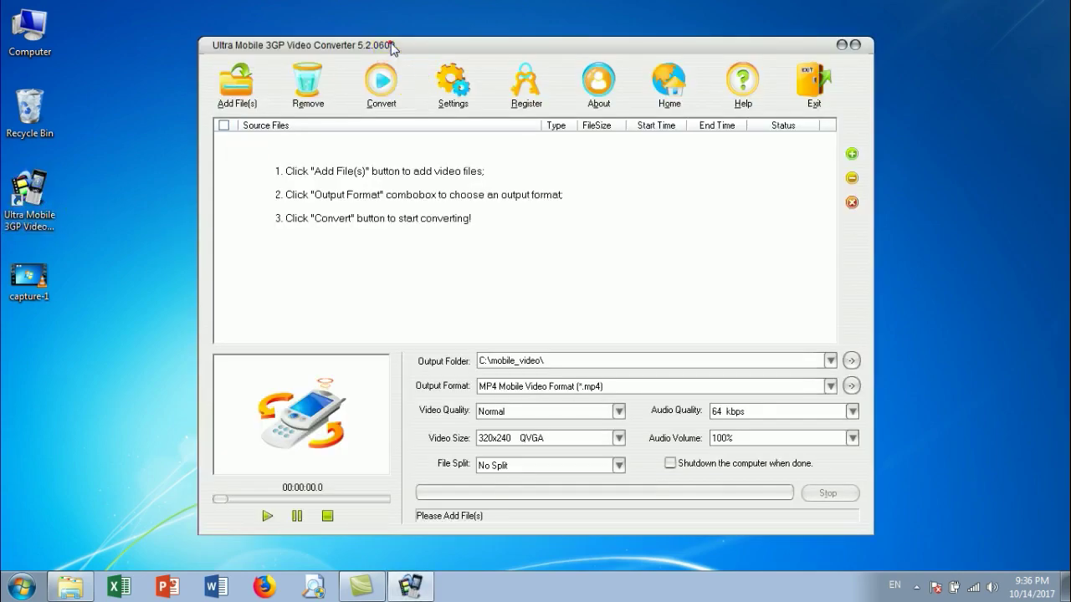
left_click_drag(390, 48, 427, 45)
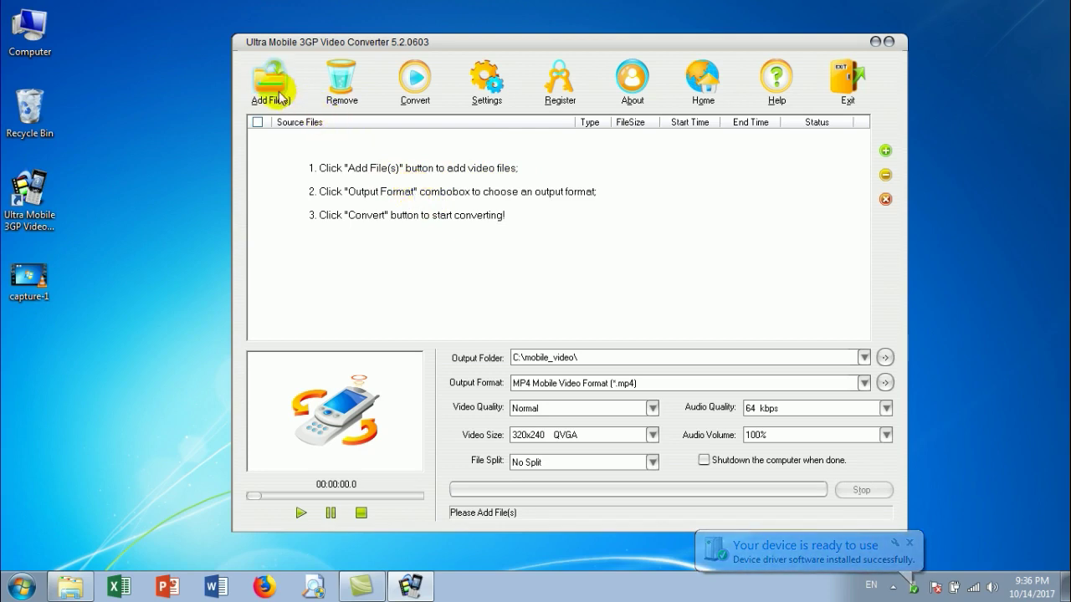
left_click(280, 97)
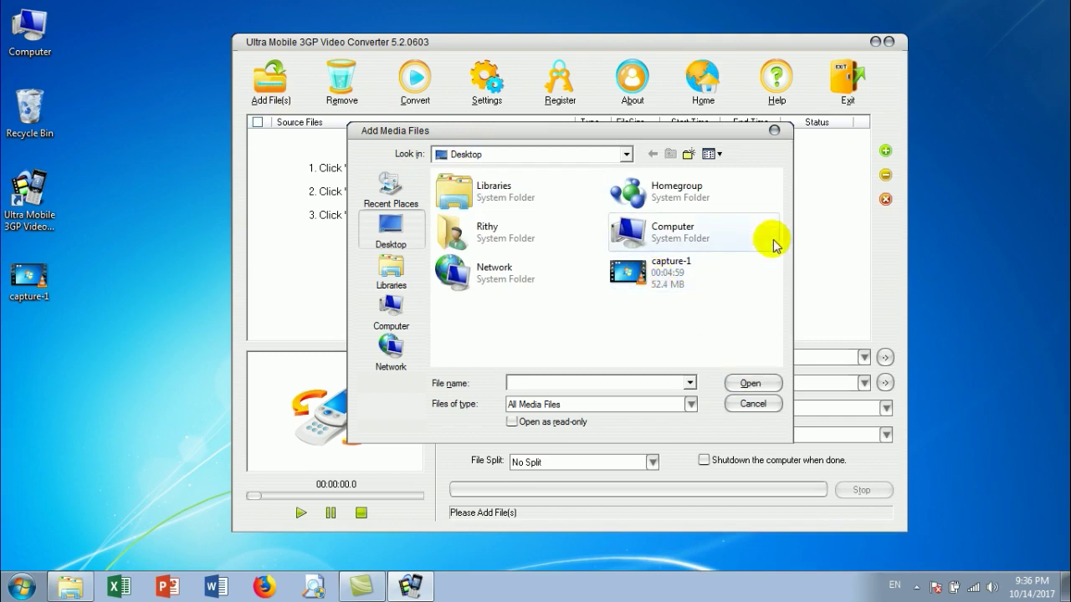
left_click(774, 130)
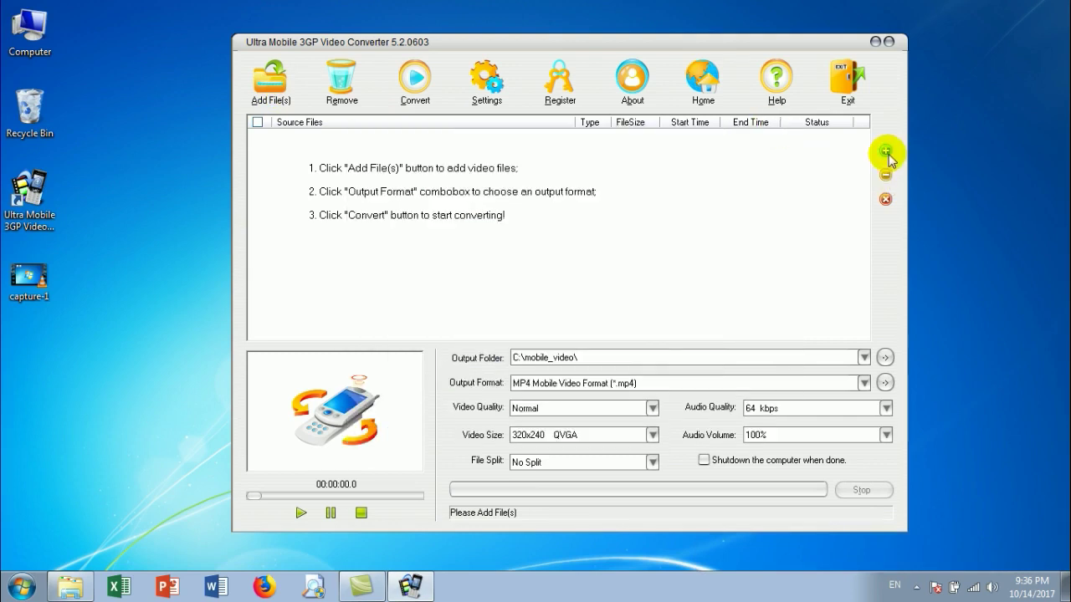
left_click(886, 152)
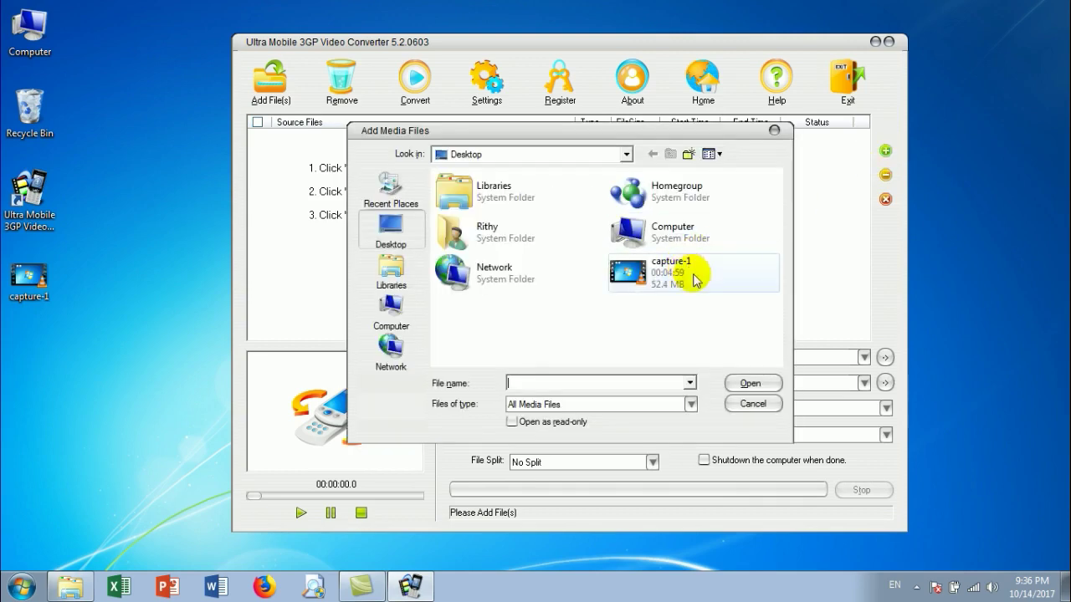
left_click(773, 132)
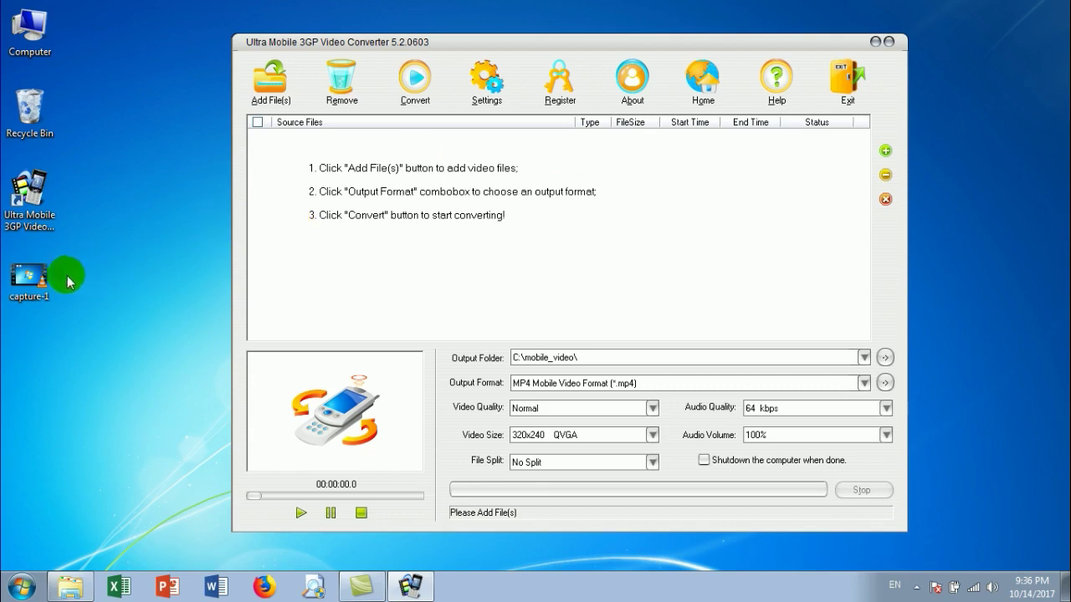
Step: Add the capture-1 video from the desktop to the converter's source file list
left_click(41, 278)
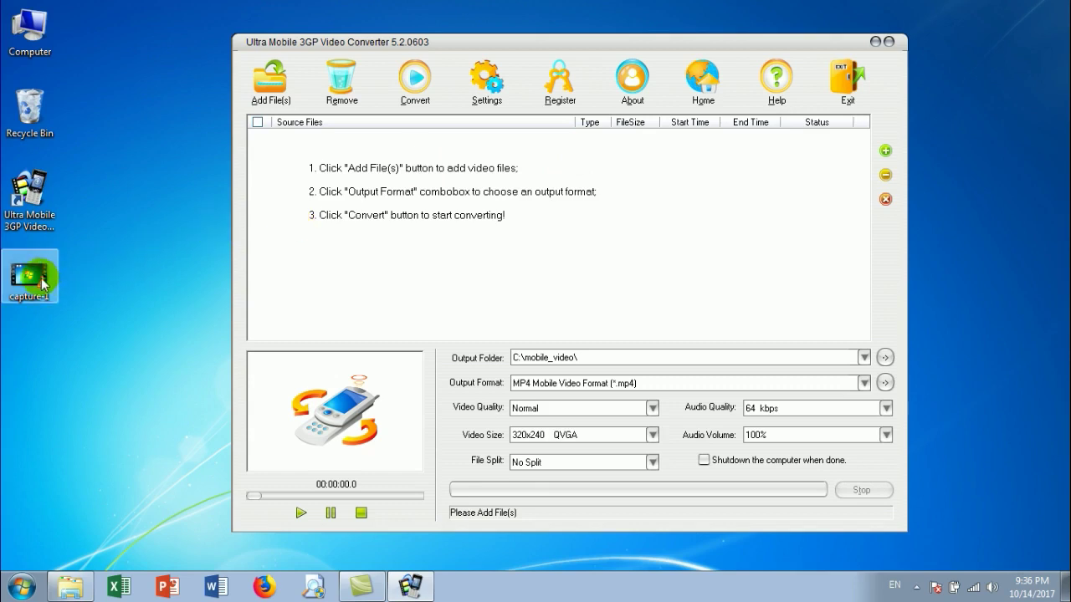
left_click_drag(41, 278, 285, 249)
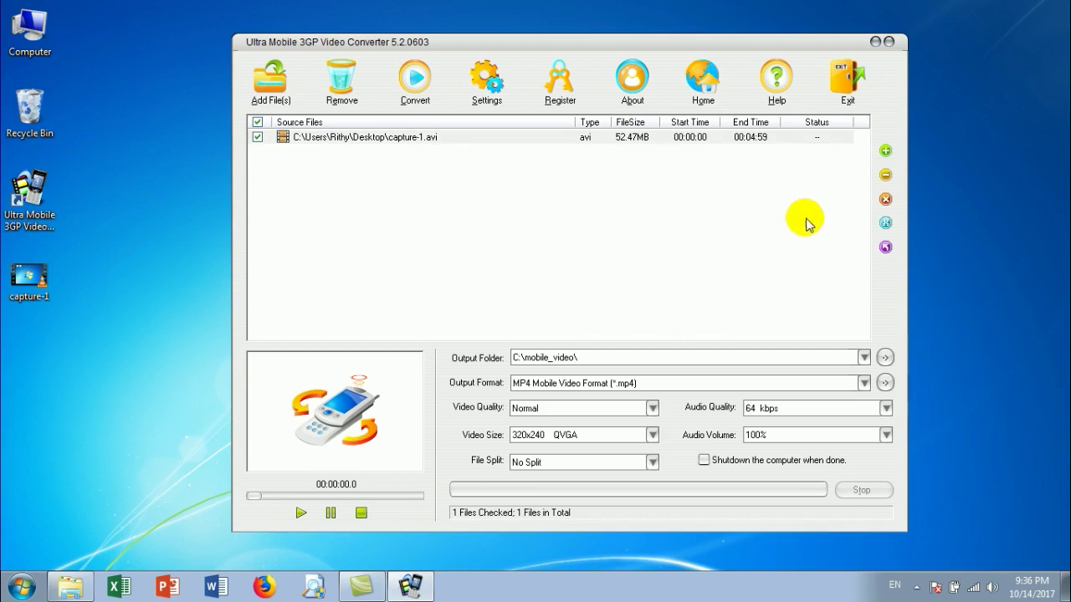
left_click(886, 153)
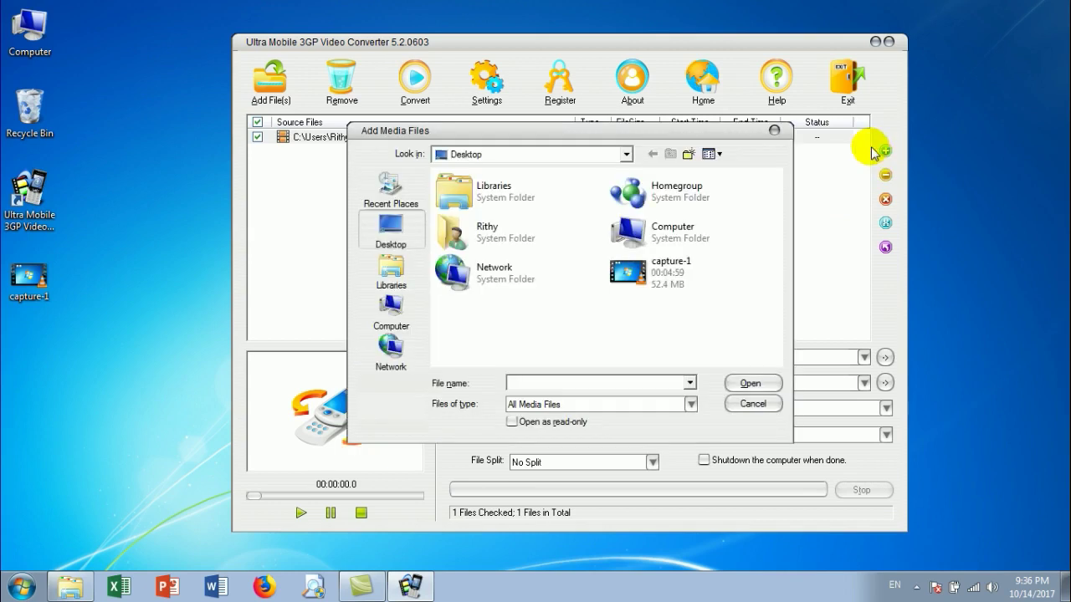
left_click(774, 132)
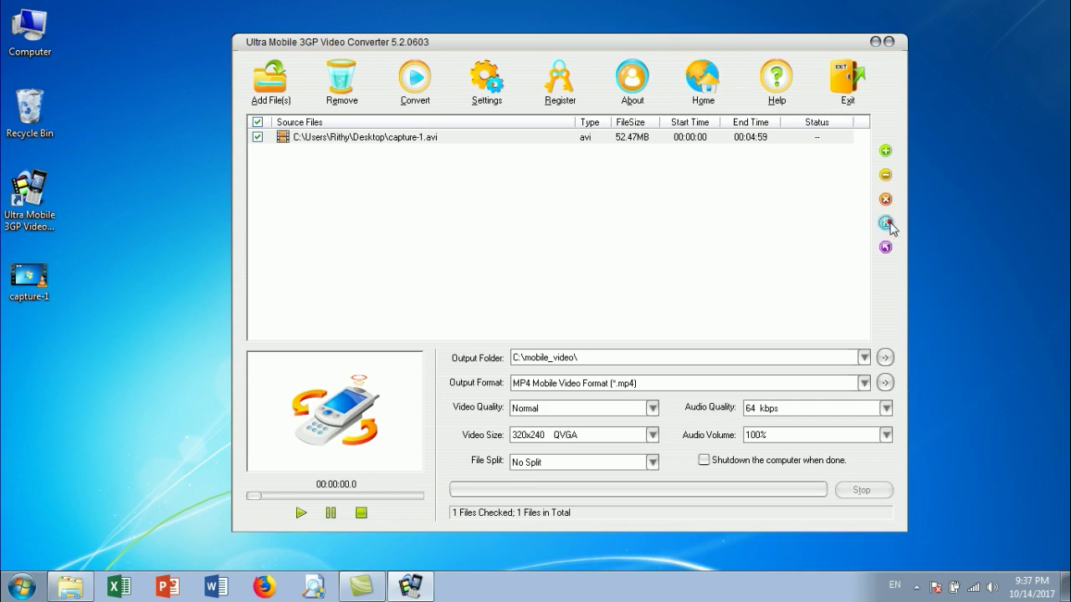
Step: Preview capture-1.avi near its end in the video splitter, and inspect its subtitle file options
left_click(886, 223)
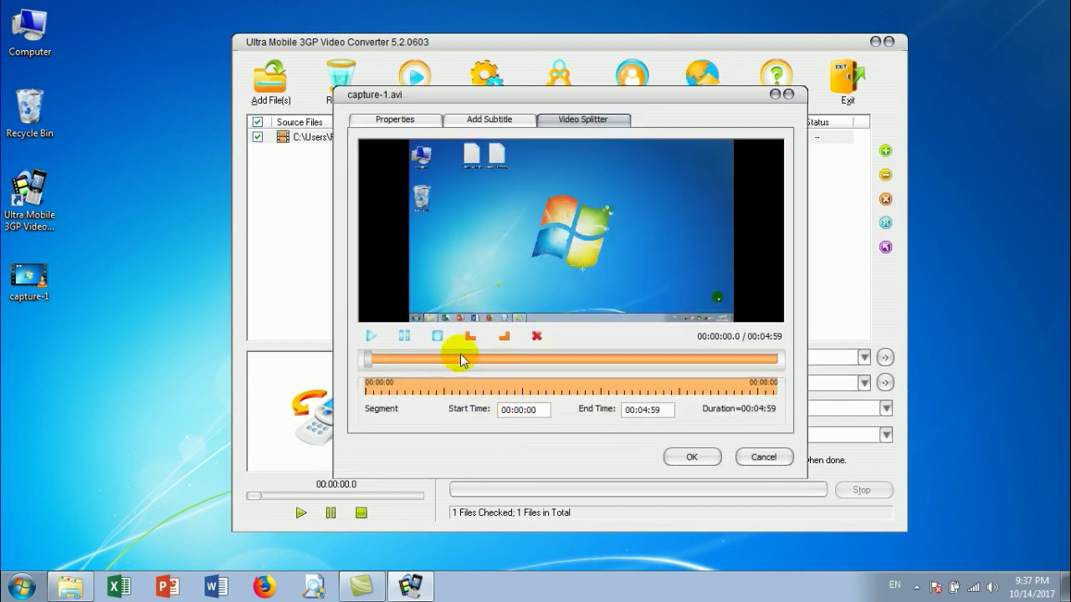
left_click(408, 337)
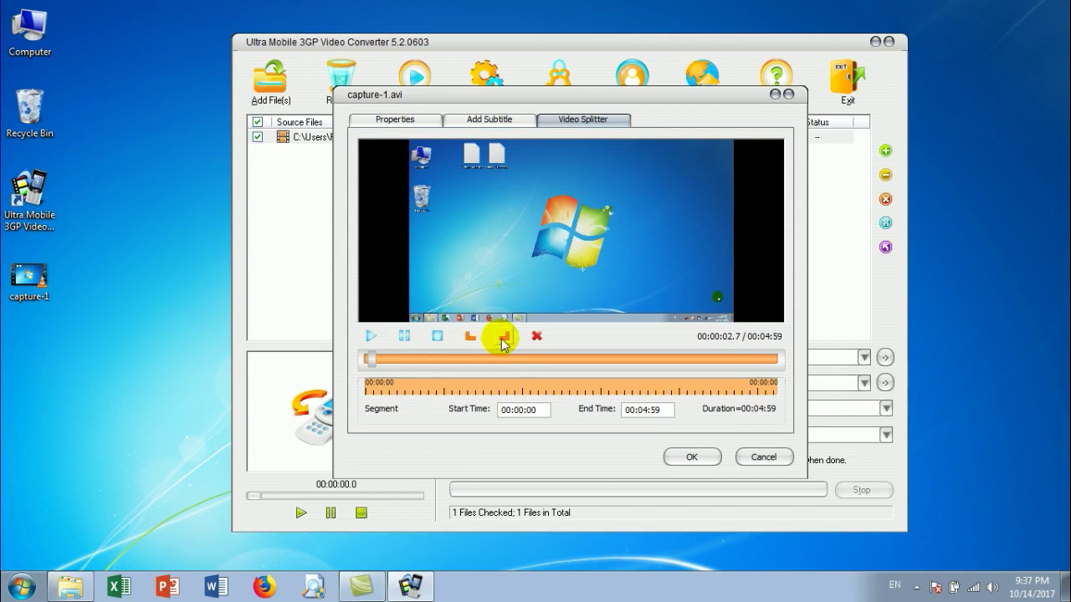
left_click(747, 359)
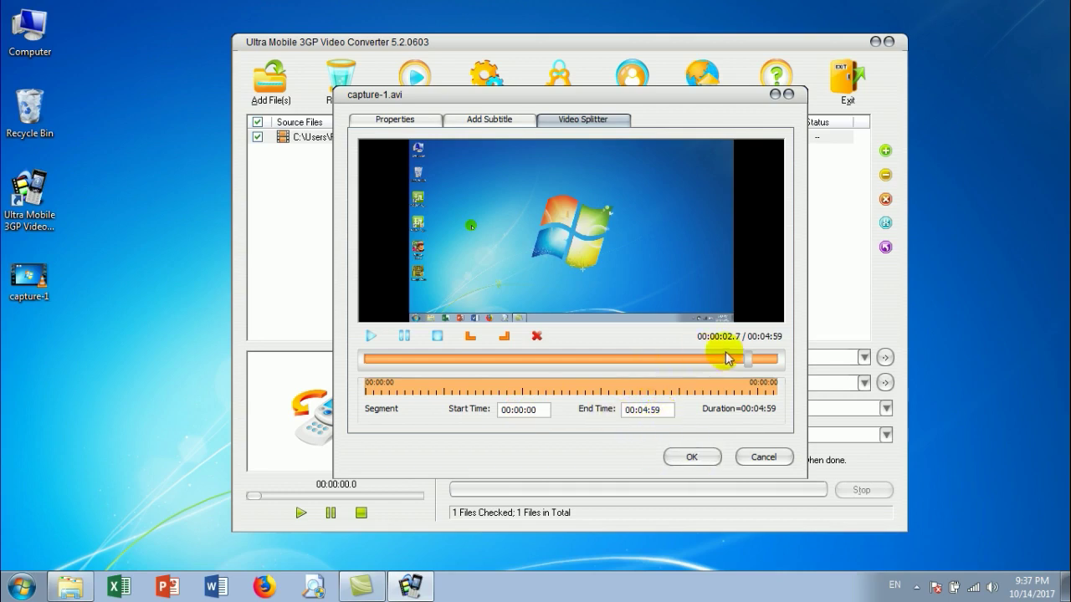
left_click(693, 457)
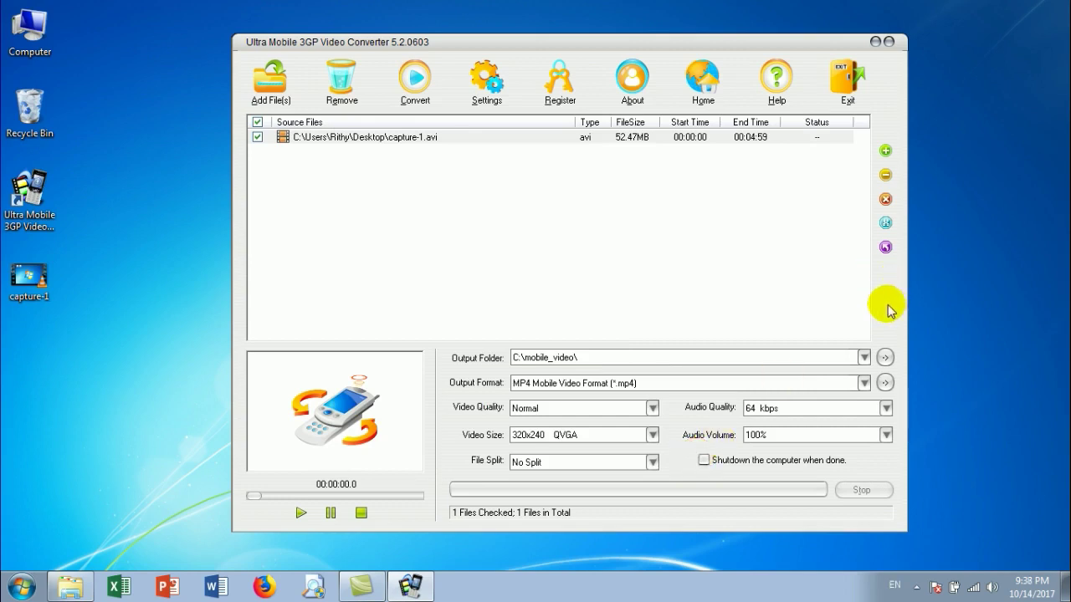
left_click(885, 248)
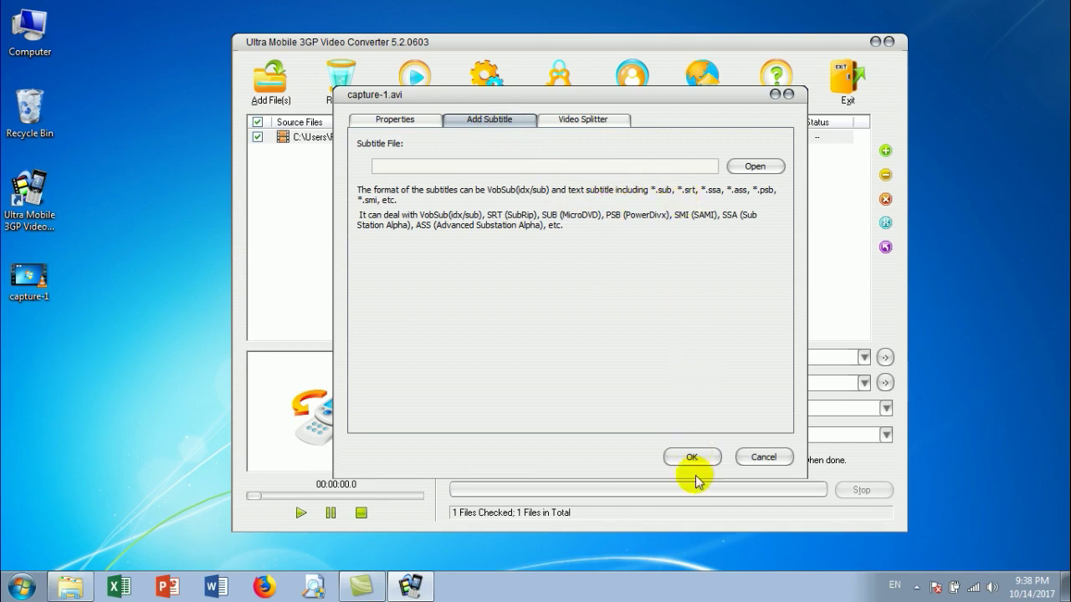
left_click(761, 457)
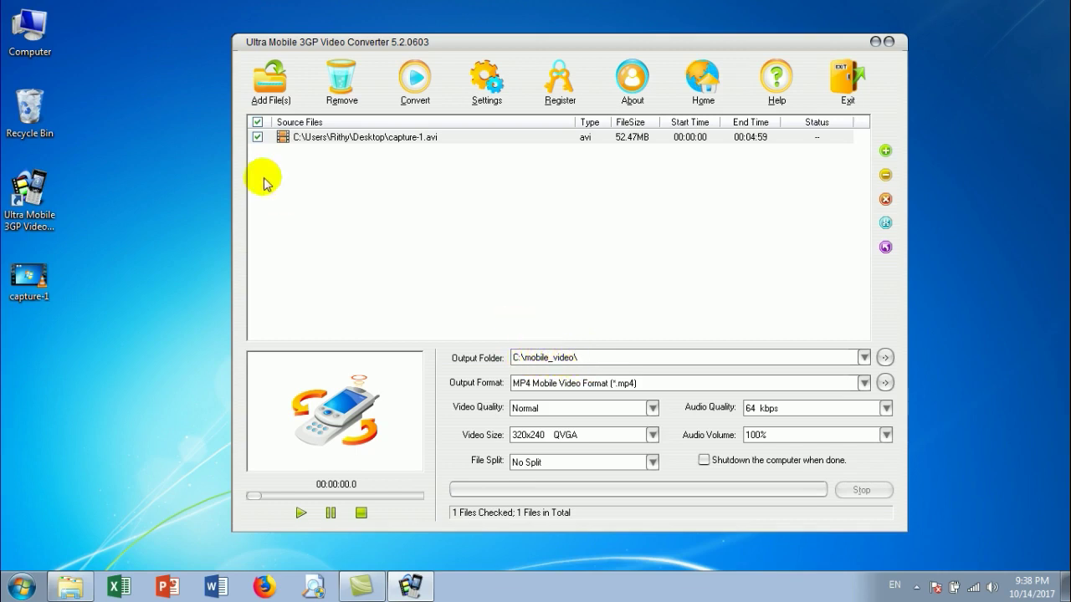
Step: Look through Local Disk (C:) in Windows Explorer for the mobile_video output folder, and close the window
double_click(42, 38)
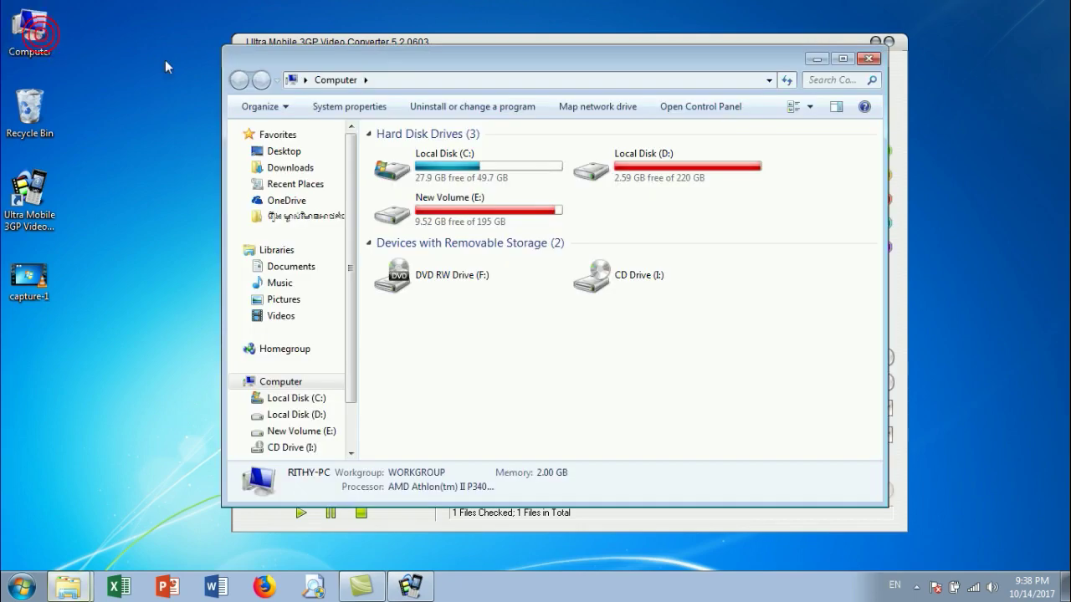
left_click(470, 189)
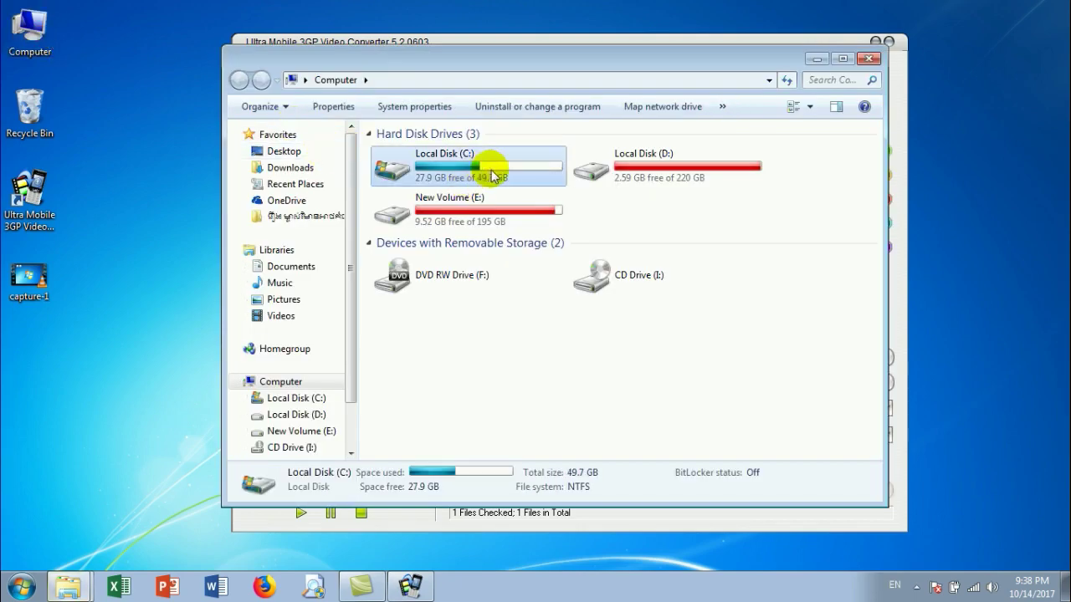
double_click(488, 171)
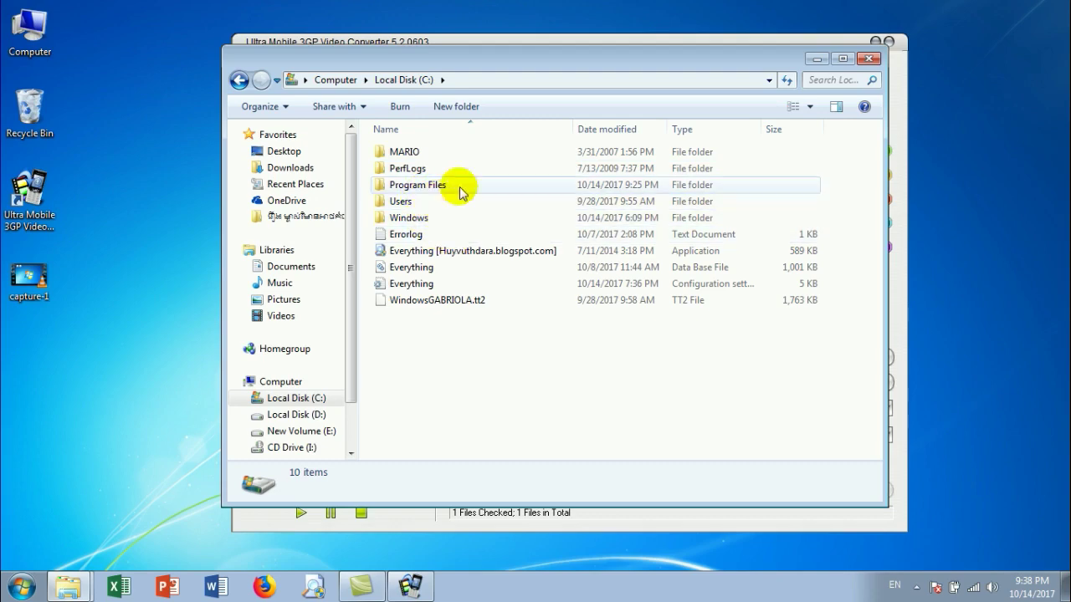
left_click_drag(532, 71, 471, 101)
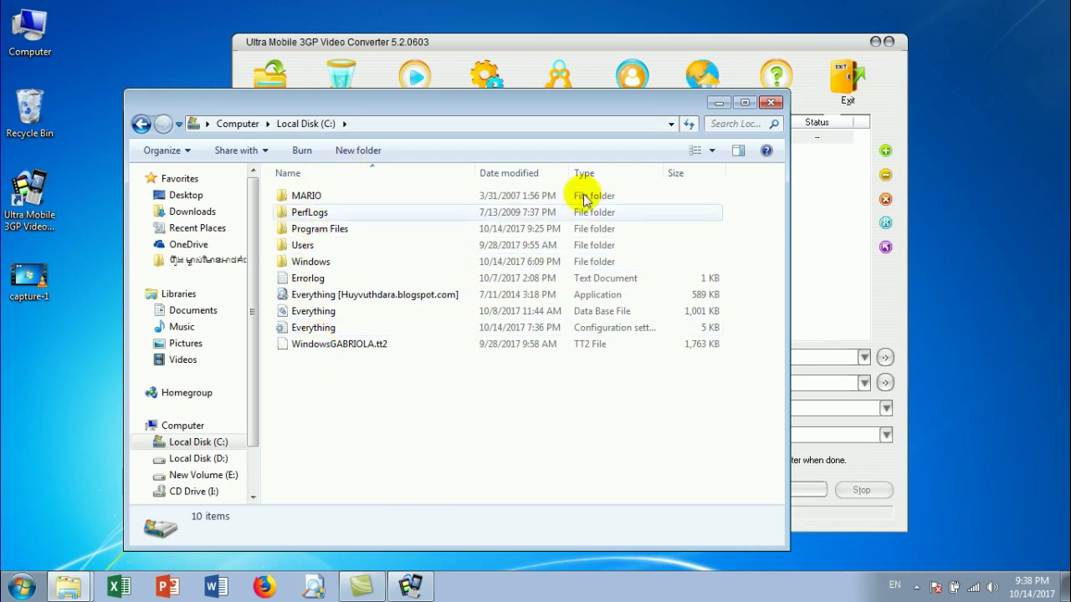
left_click(770, 102)
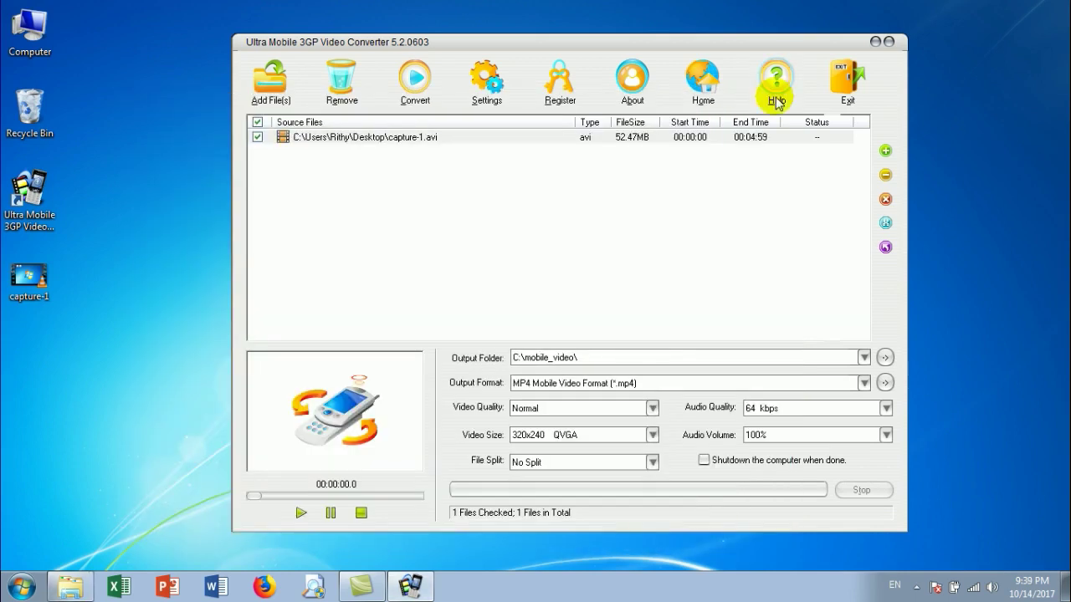
left_click(864, 358)
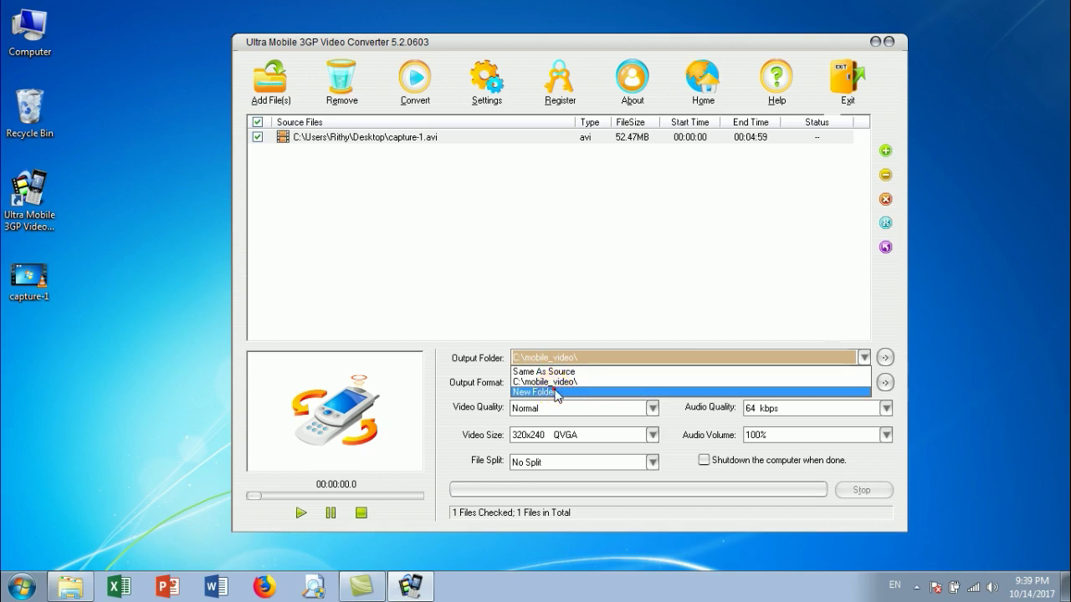
left_click(555, 392)
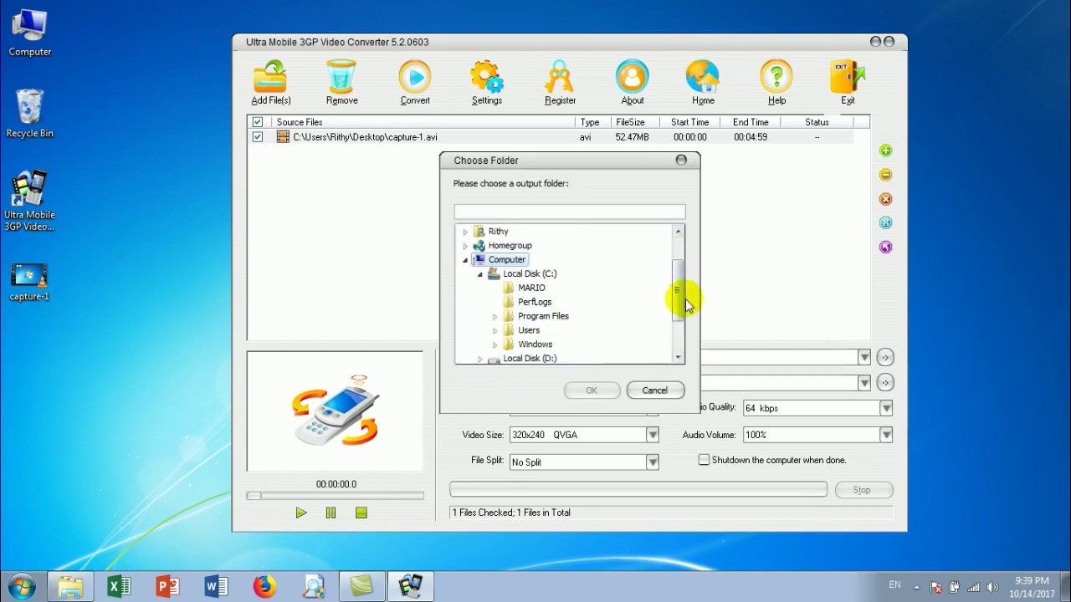
left_click_drag(678, 301, 680, 345)
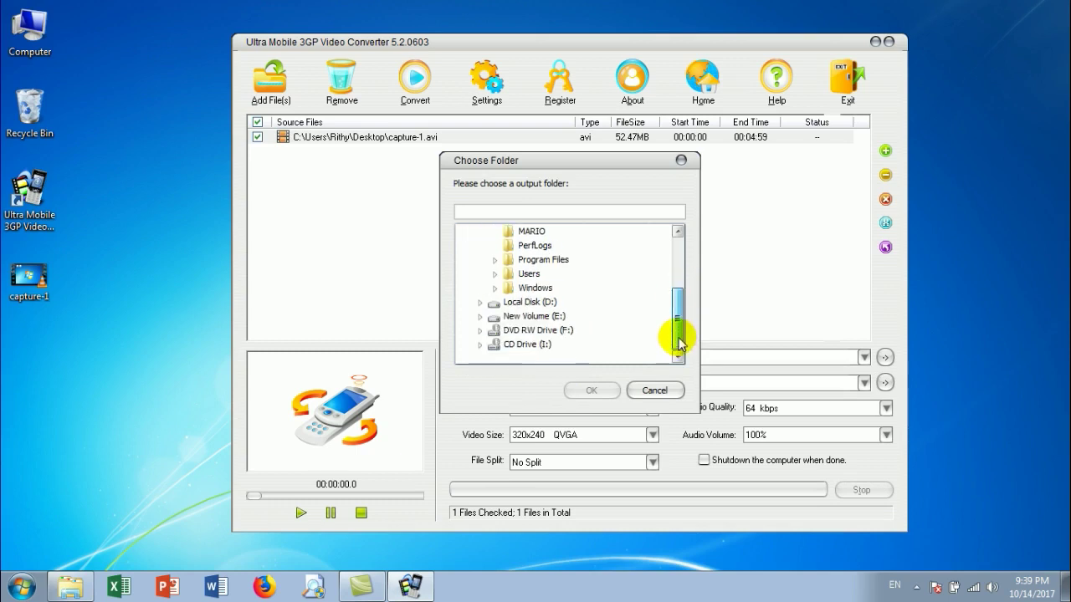
left_click(655, 390)
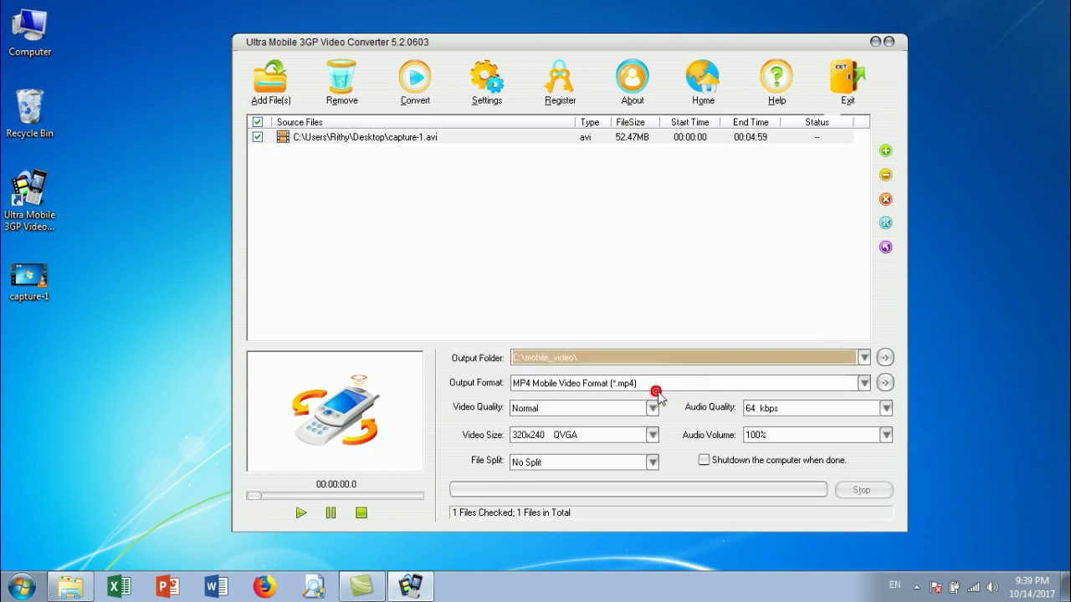
Step: Try to open the C:\mobile_video output folder from the converter and review the other output folder actions
left_click(885, 358)
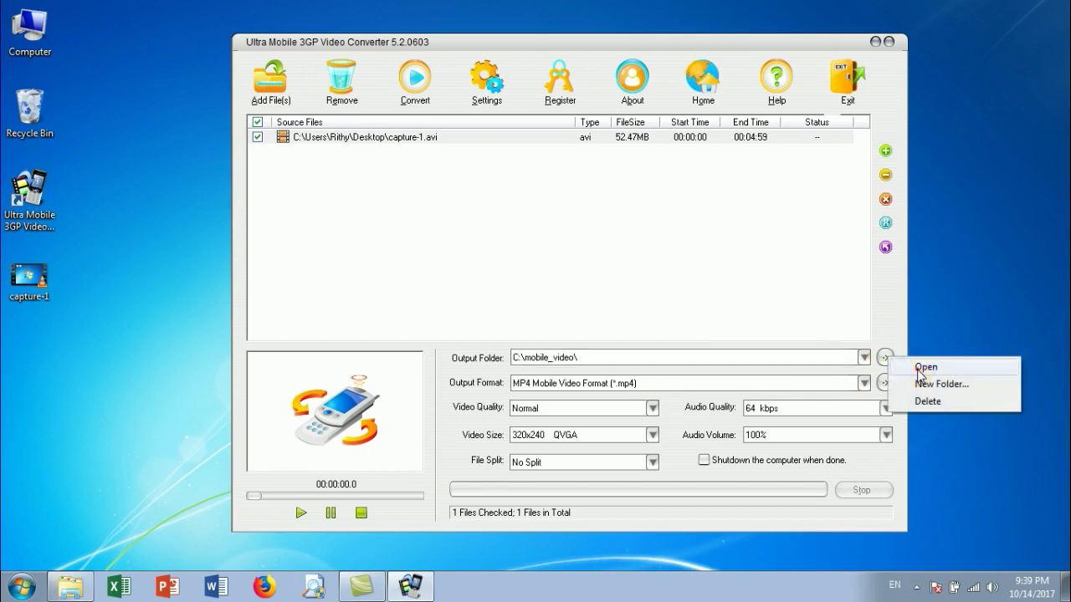
left_click(917, 368)
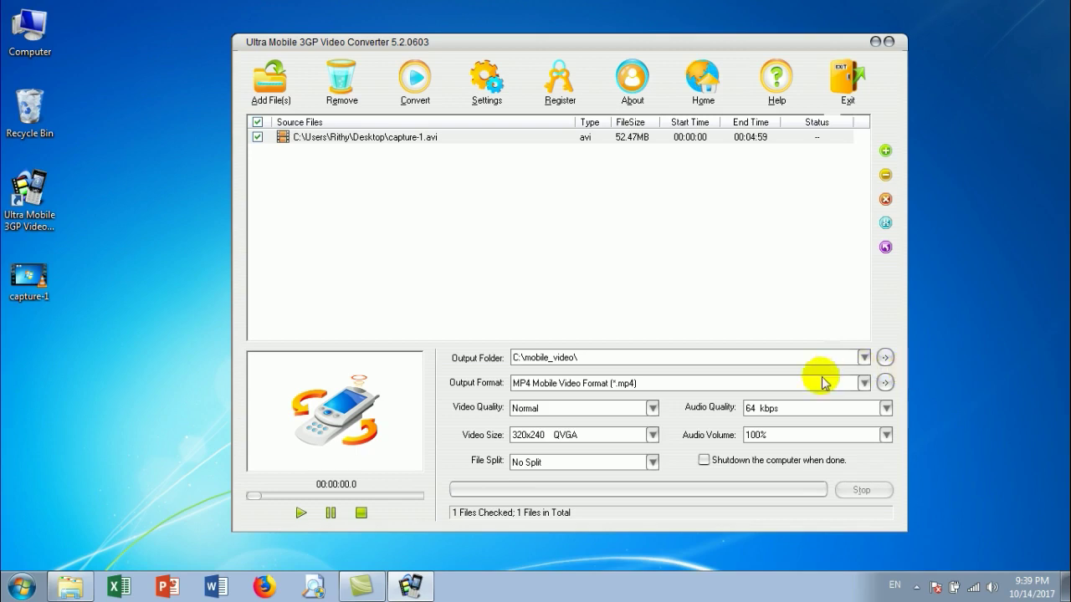
left_click(885, 357)
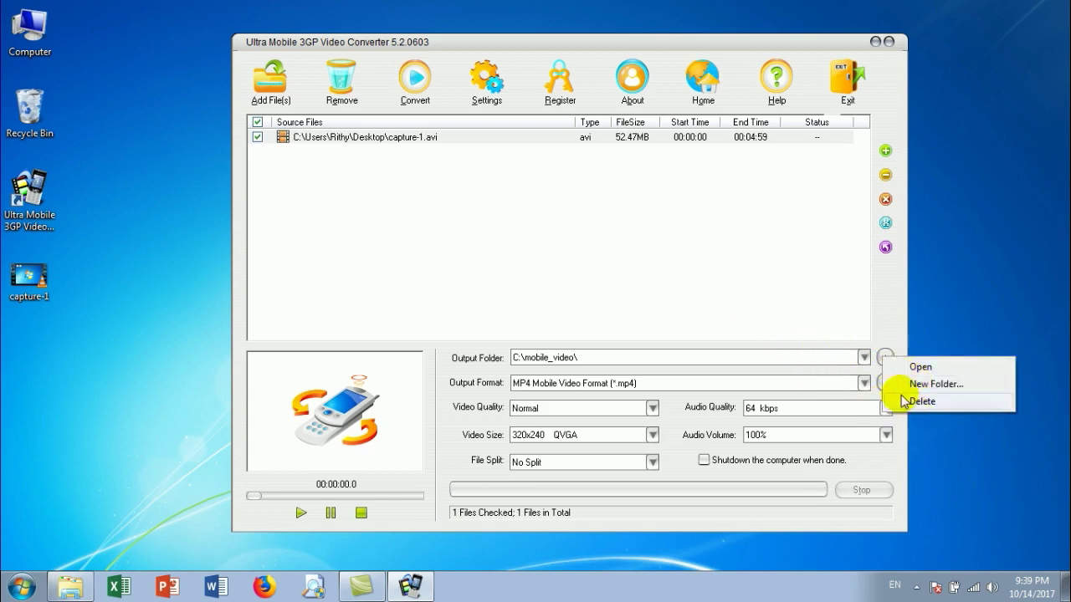
left_click(761, 261)
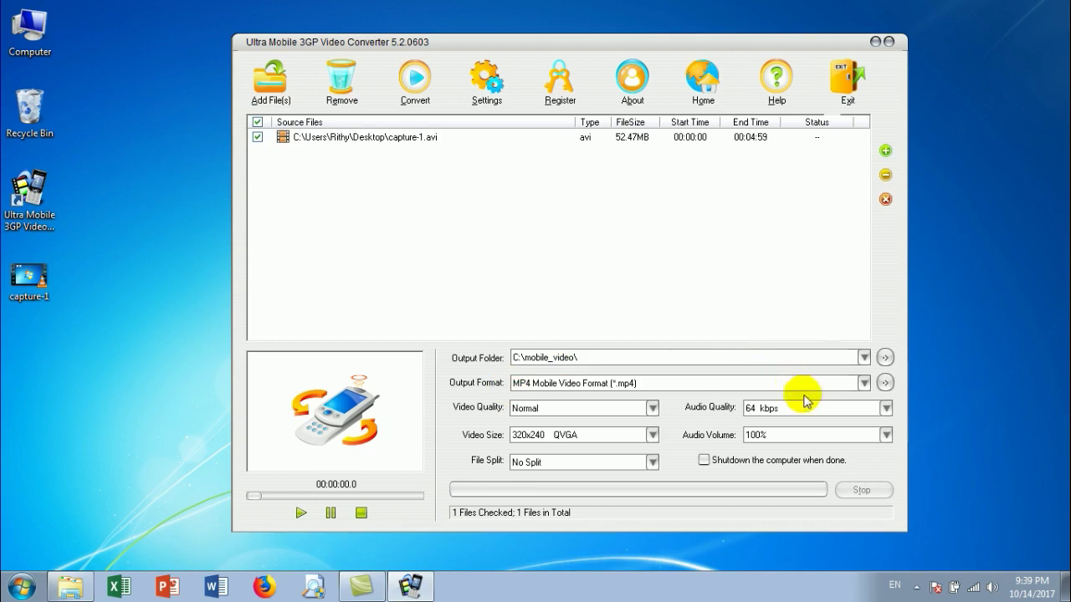
Step: Examine the output formats offered under General Video, General Audio and Nokia
left_click(863, 382)
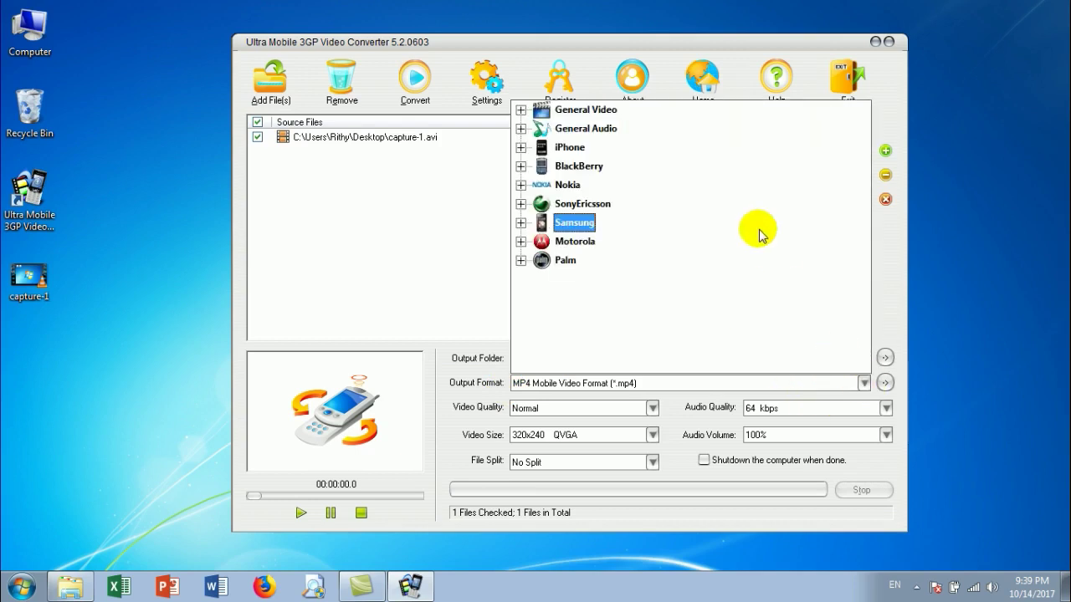
left_click(604, 114)
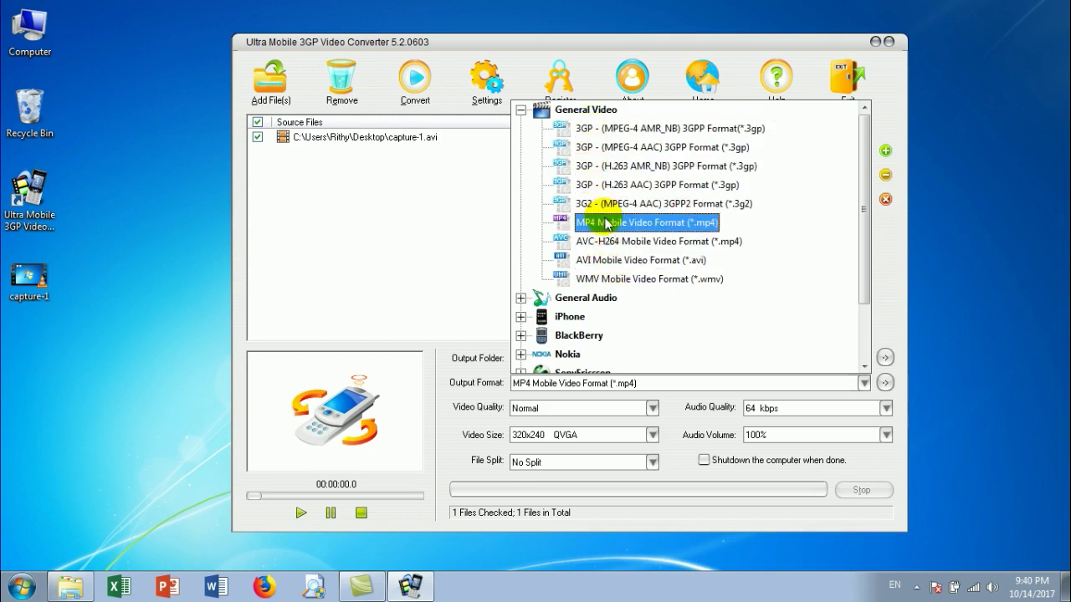
left_click(521, 110)
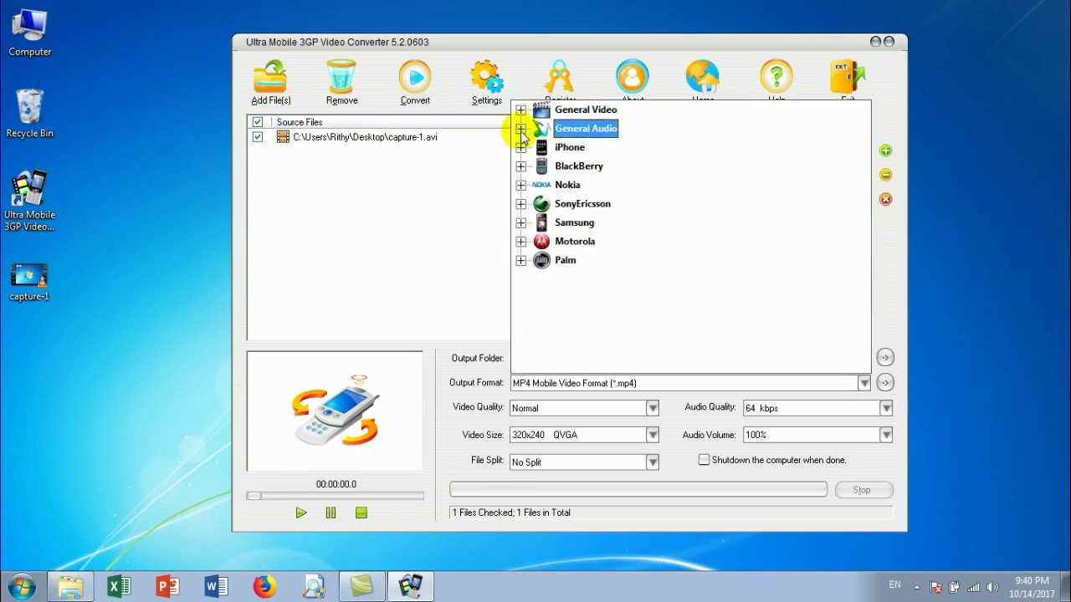
left_click(520, 129)
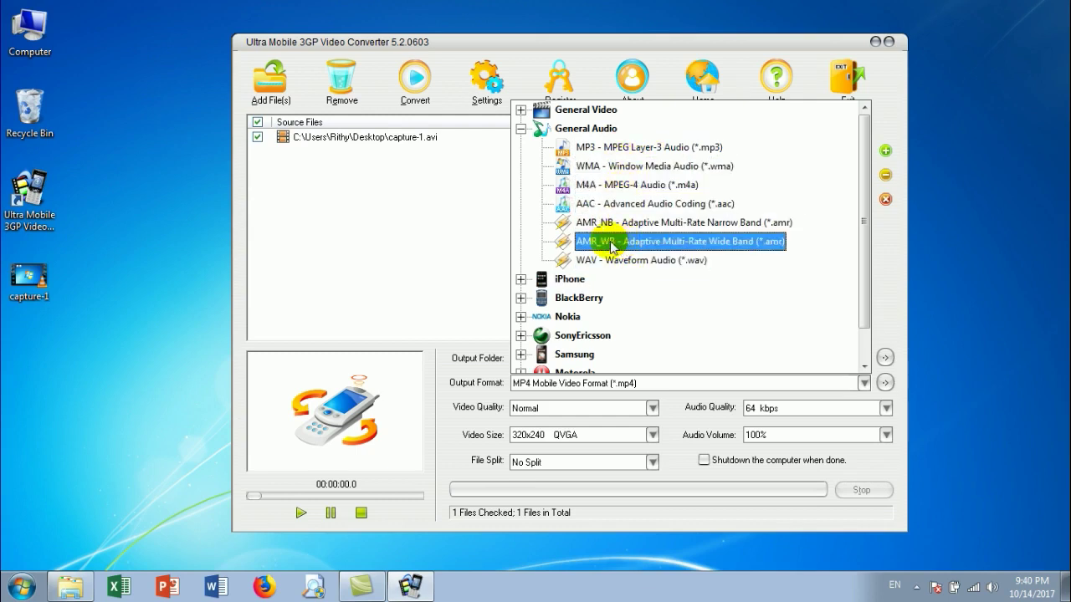
left_click(521, 131)
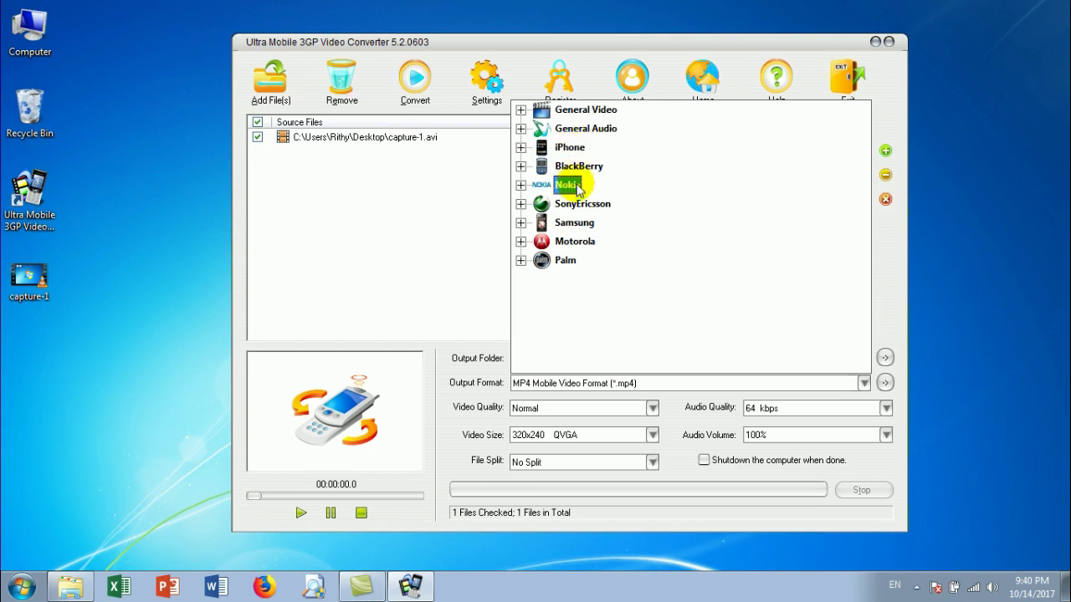
left_click(520, 185)
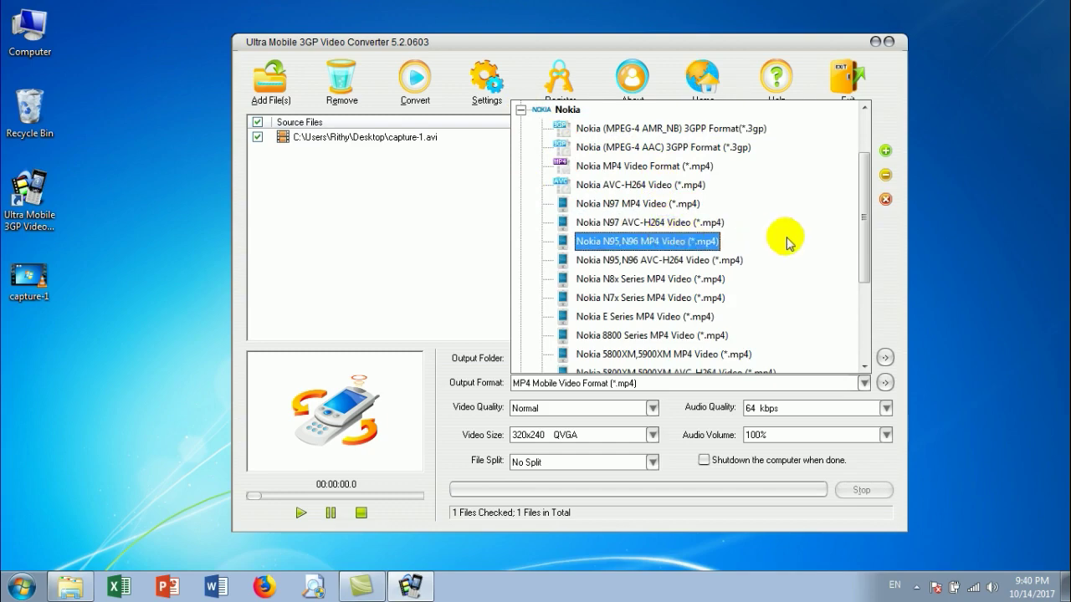
left_click_drag(865, 267, 851, 237)
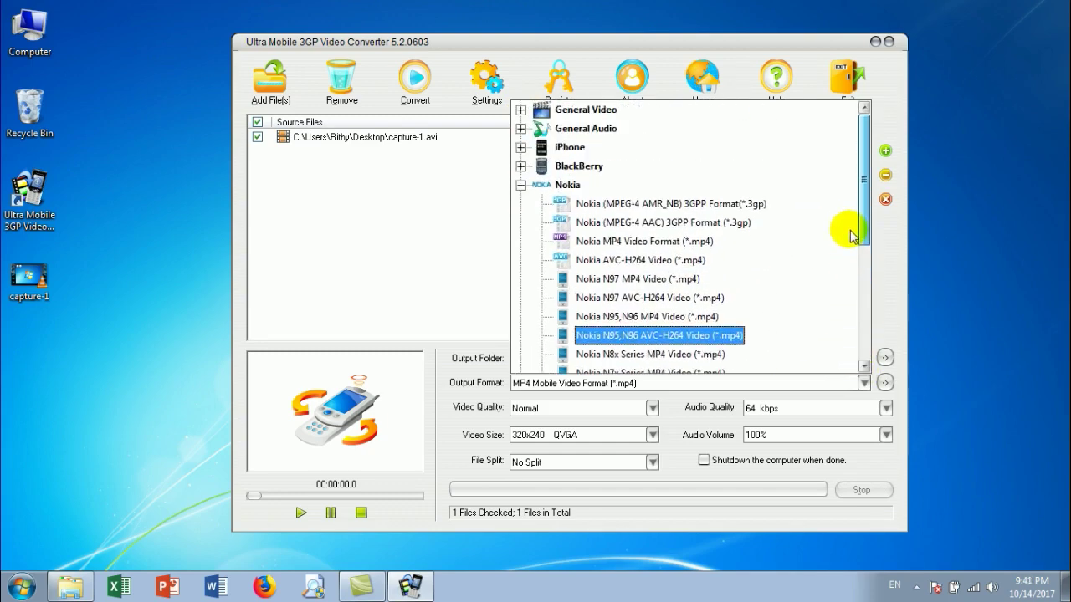
left_click(520, 186)
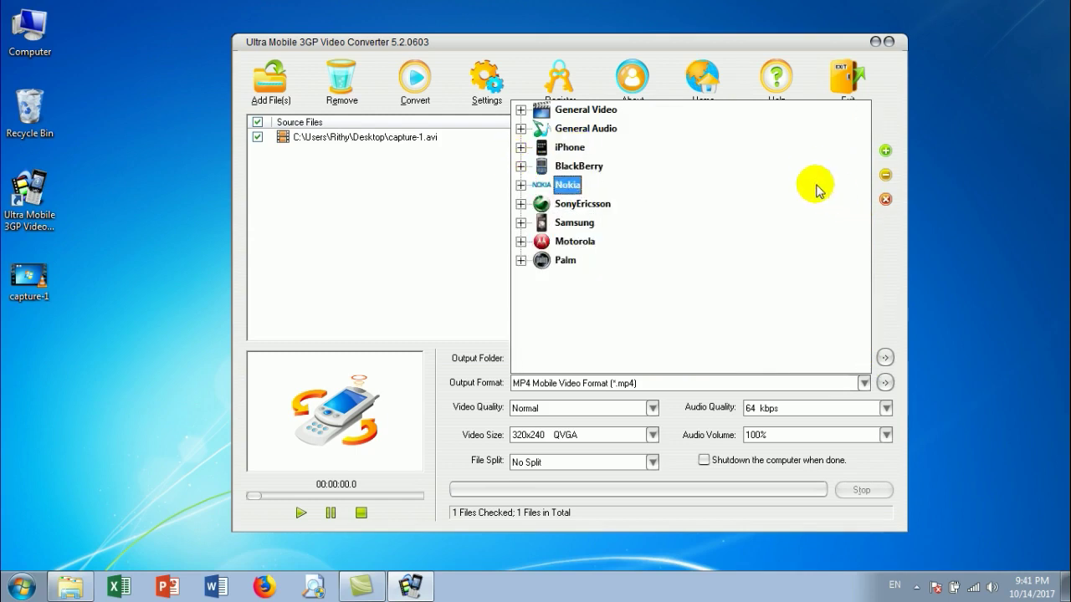
Step: Choose the general MP4 Mobile Video Format (*.mp4) as output format and review the available video quality levels
left_click(521, 109)
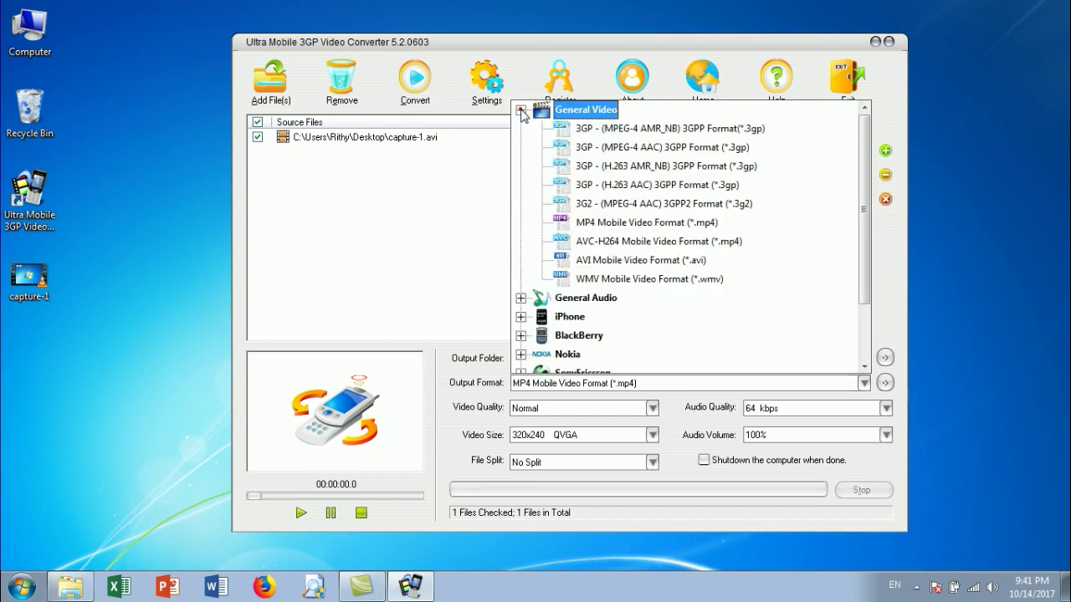
left_click(565, 224)
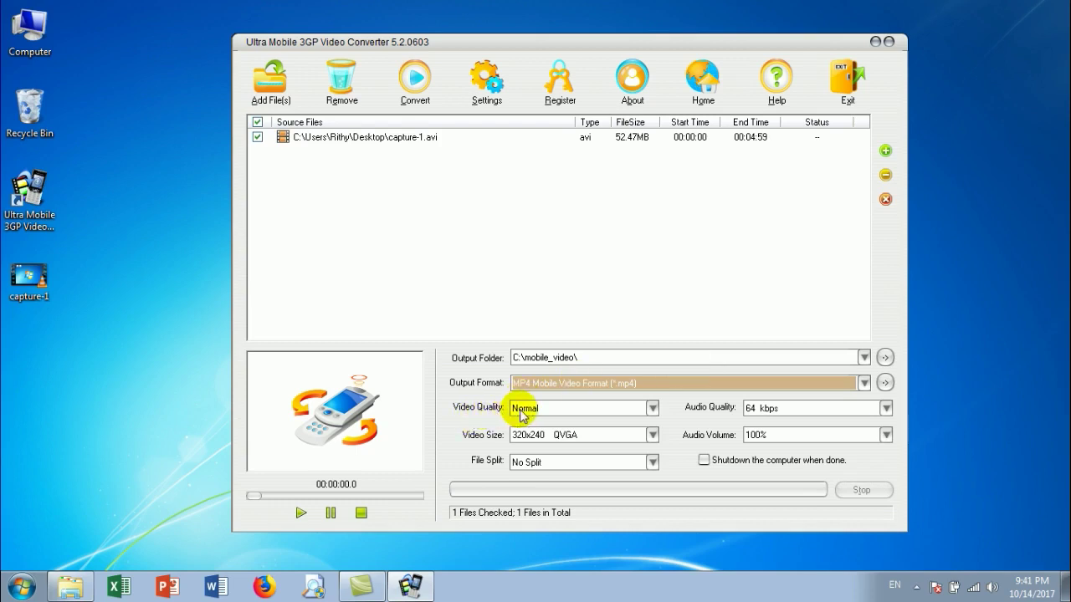
left_click(652, 408)
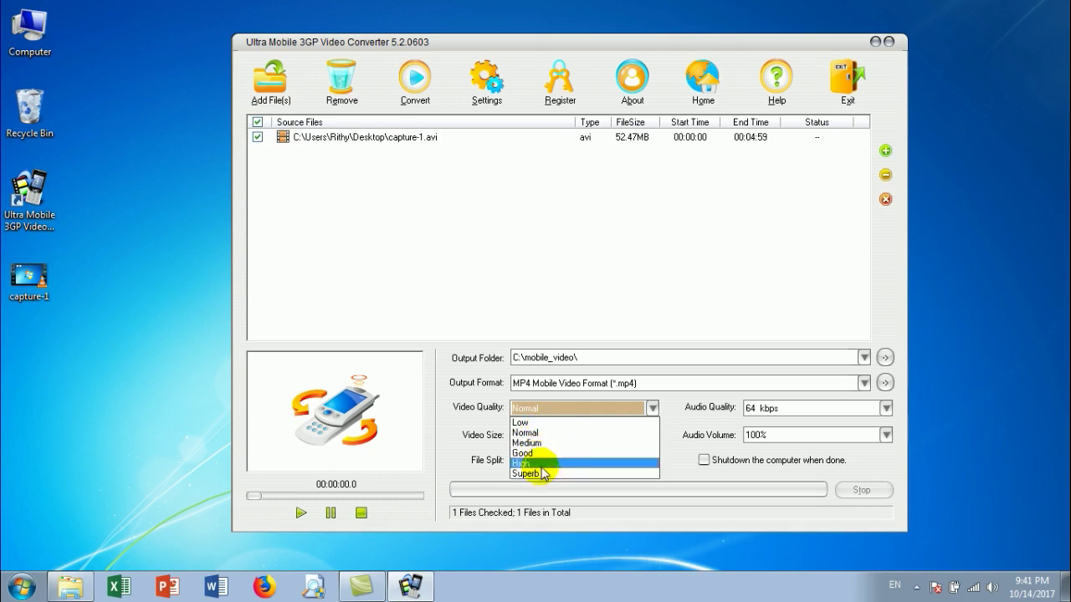
left_click(540, 327)
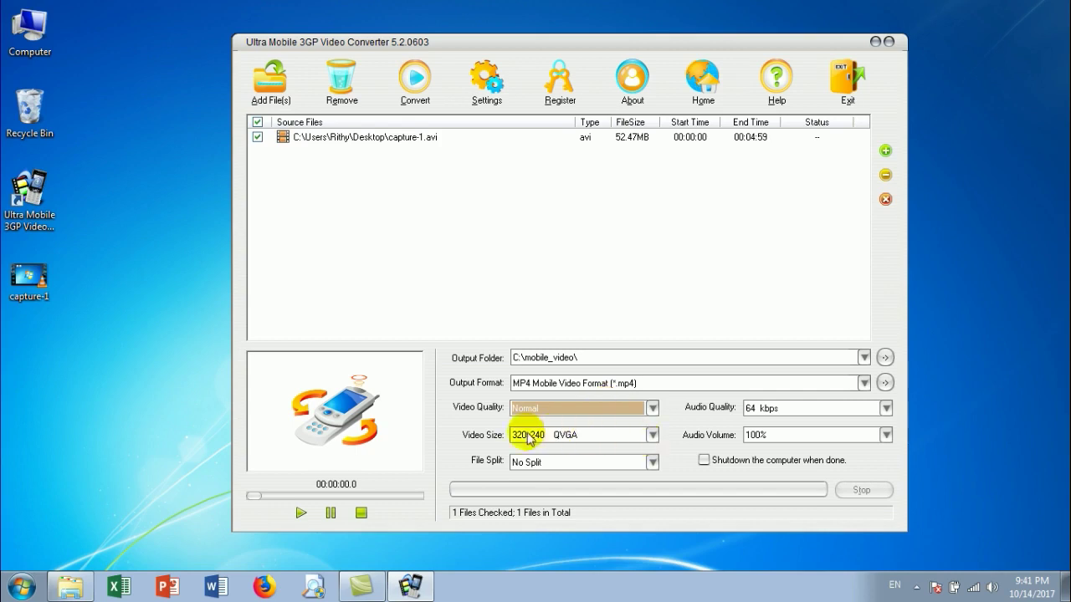
Step: Check the custom resolution option without applying it, and set the video size to 176x144 QCIF
left_click(652, 435)
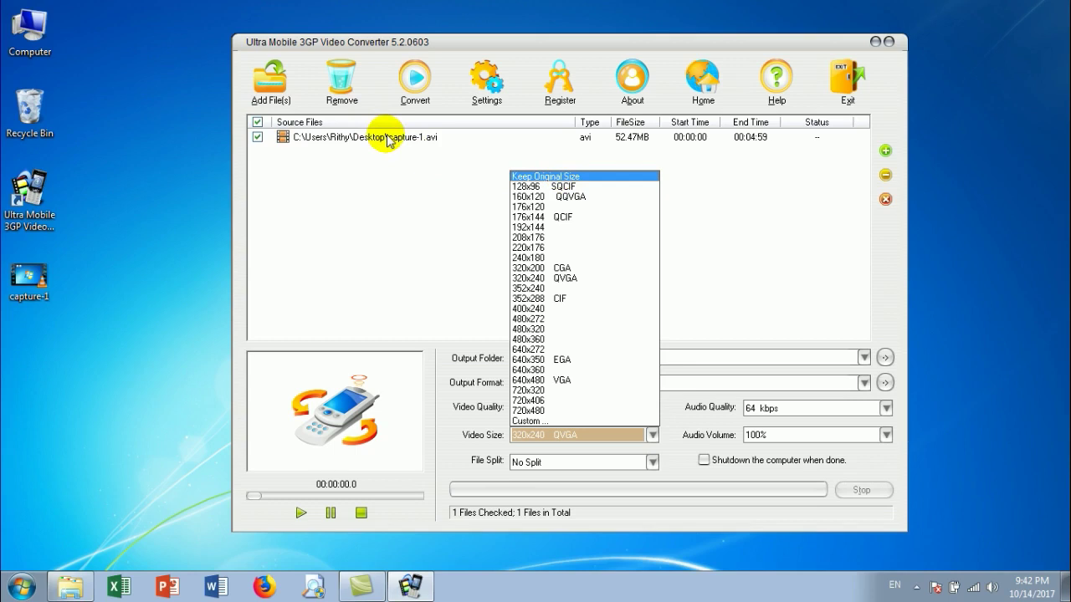
left_click(544, 421)
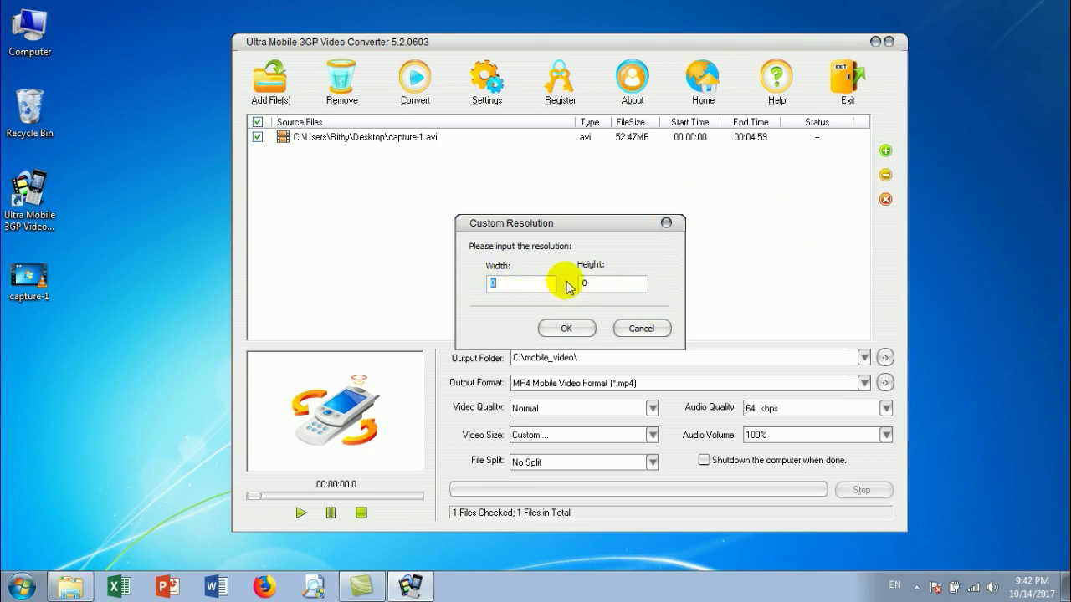
left_click(574, 328)
left_click(626, 328)
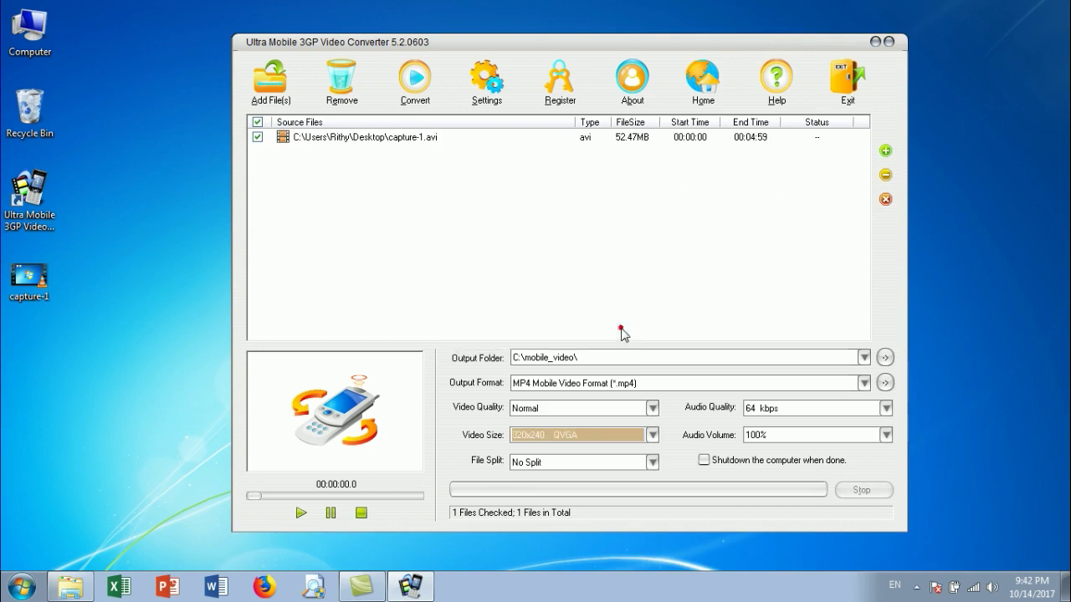
left_click(621, 437)
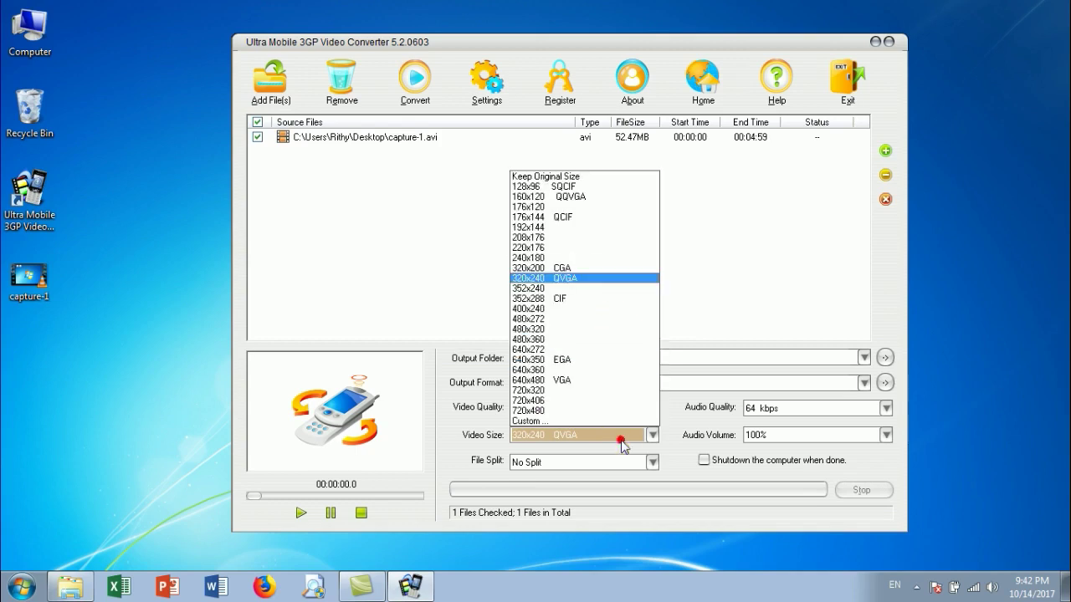
left_click(552, 217)
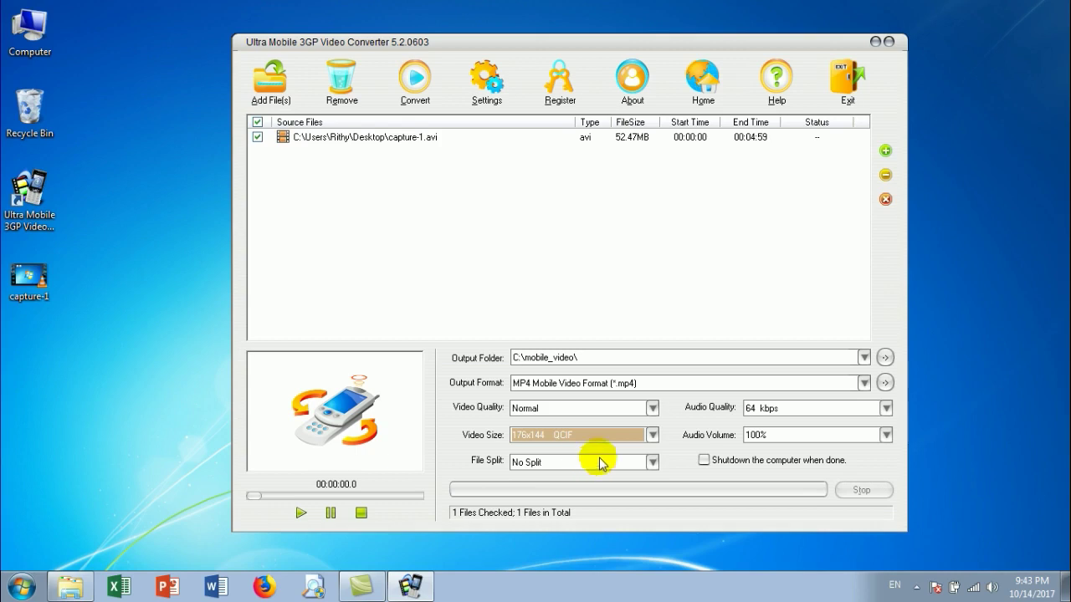
Step: Inspect the custom split time option, cancel it, and review the other file split choices
left_click(652, 462)
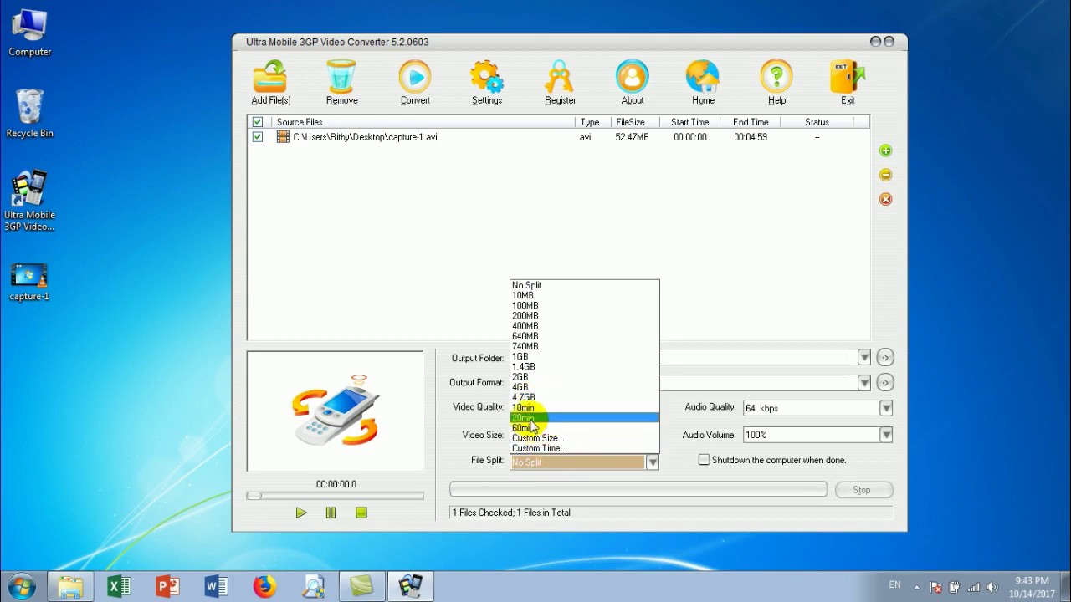
left_click(540, 449)
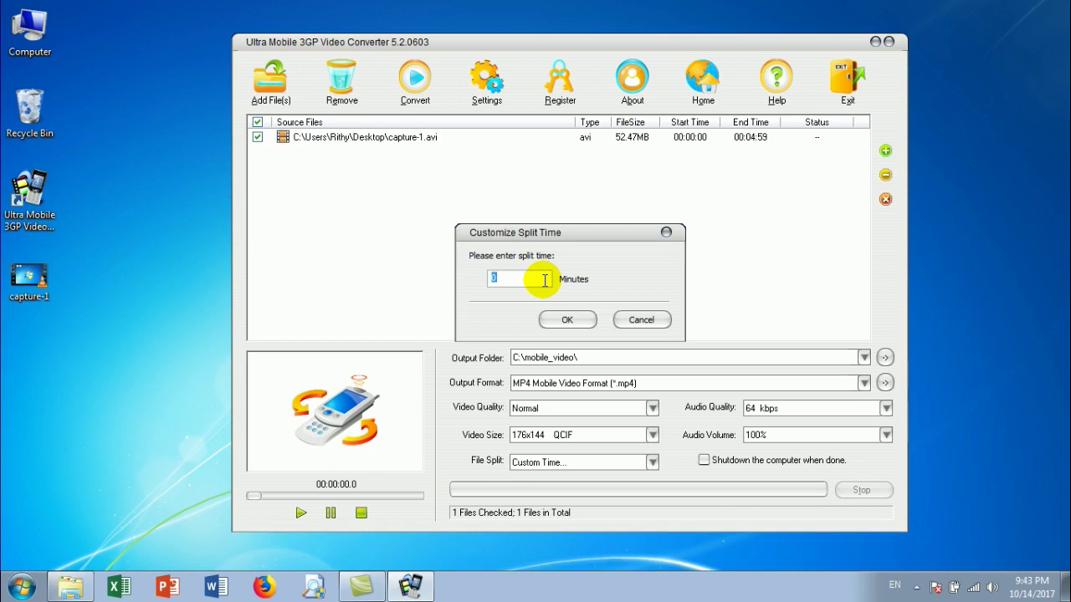
type("1")
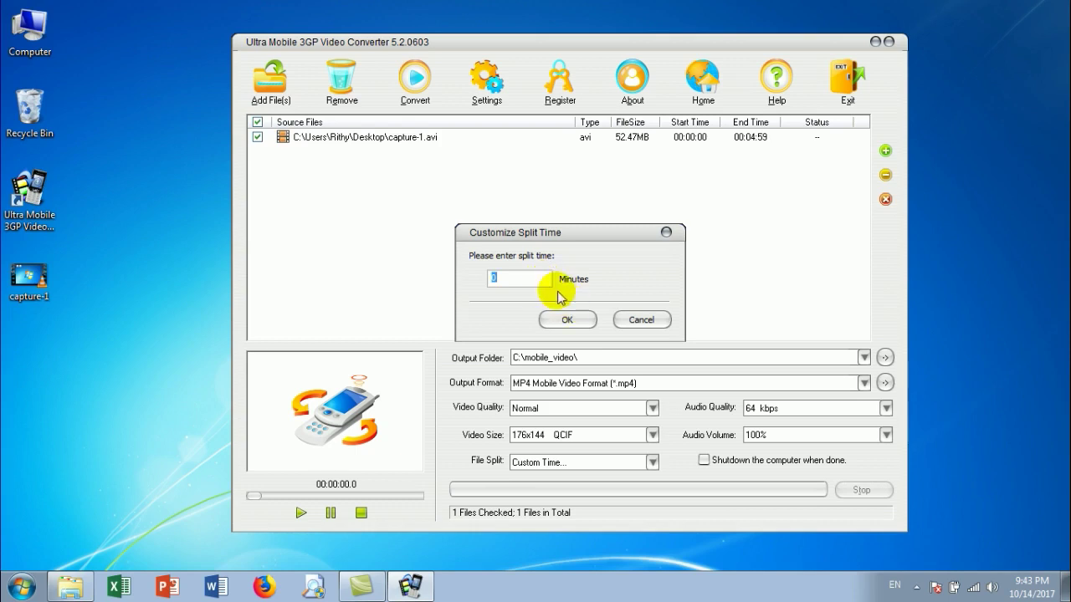
left_click(633, 318)
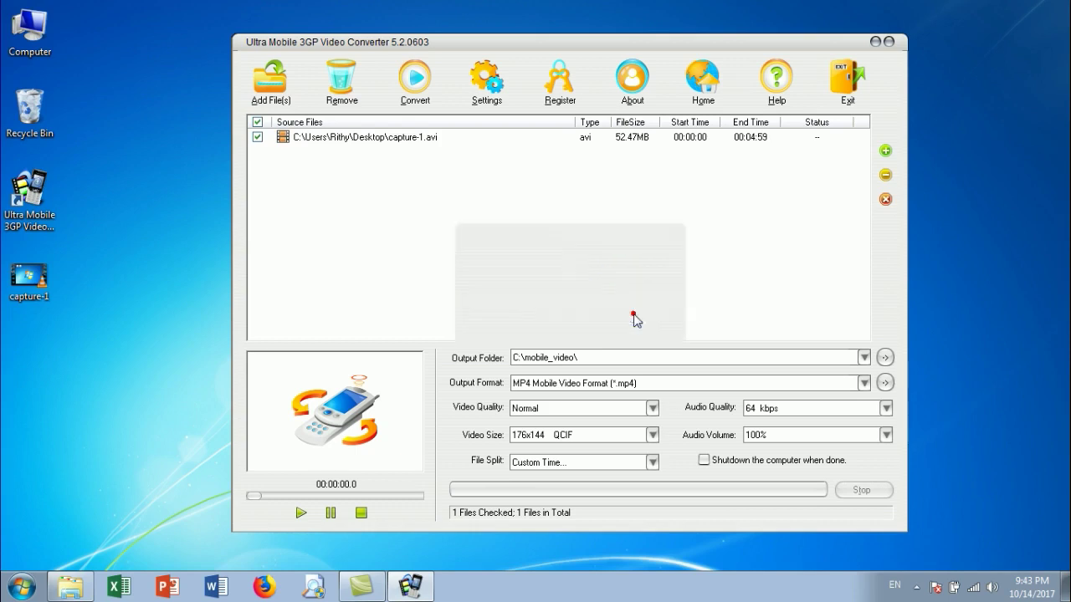
left_click(547, 463)
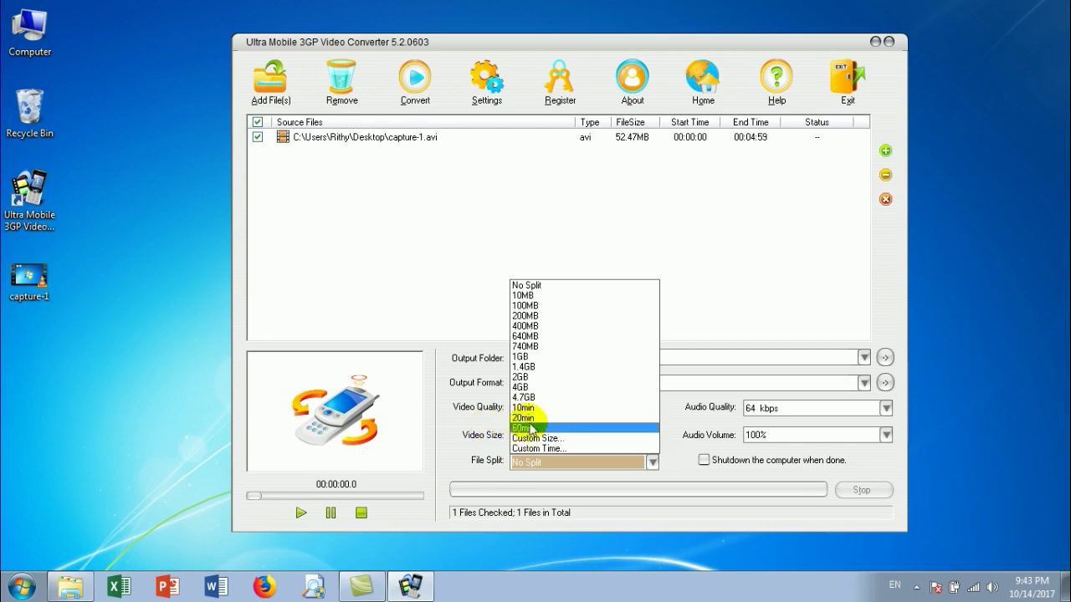
left_click(440, 224)
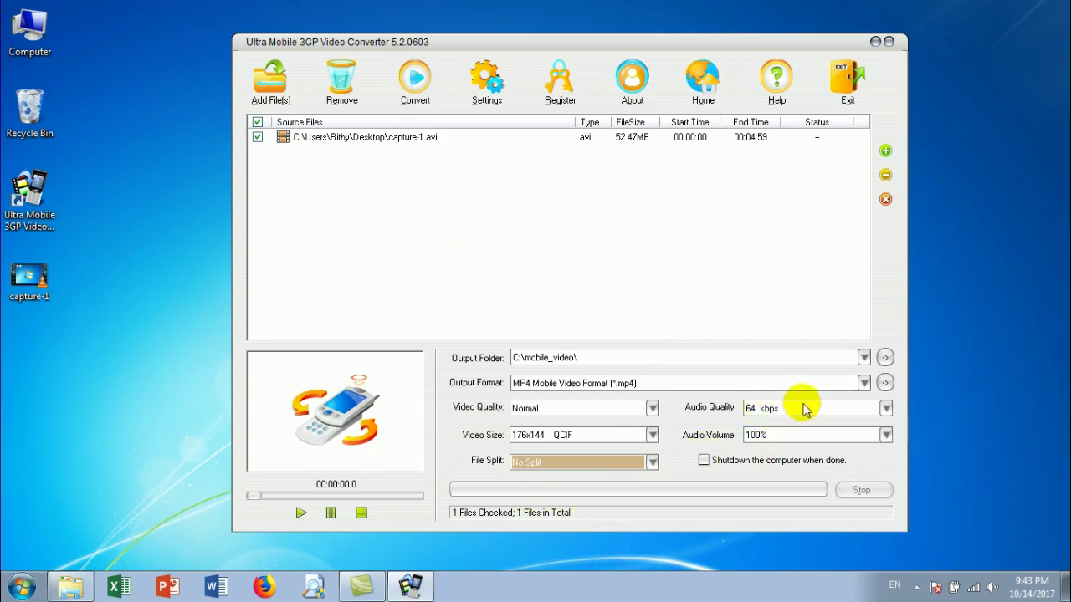
Step: Review the available audio quality bitrates and the full range of audio volume percentages
left_click(885, 408)
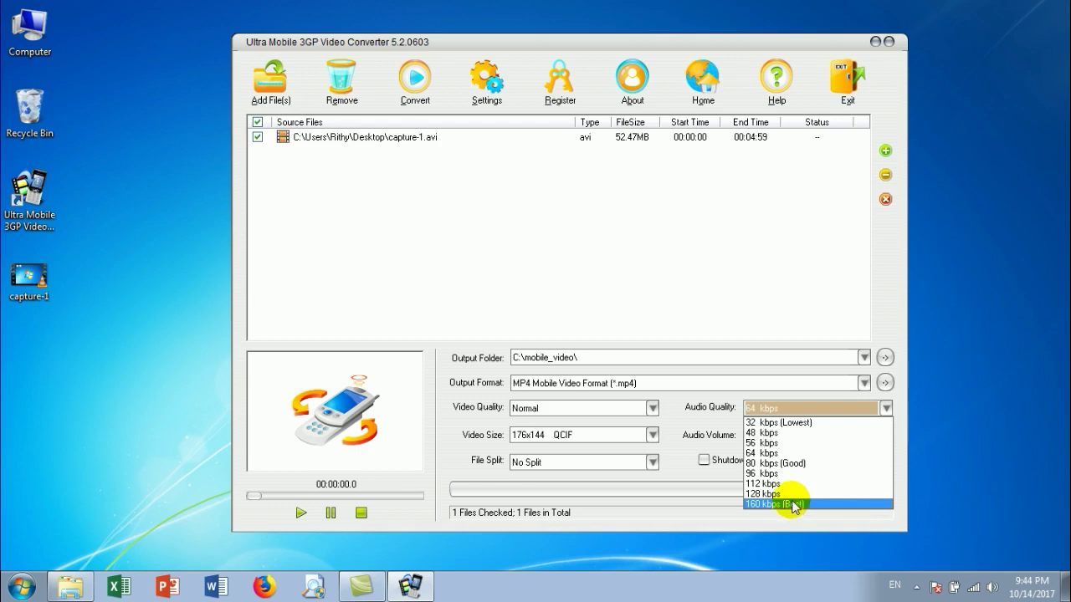
left_click(748, 347)
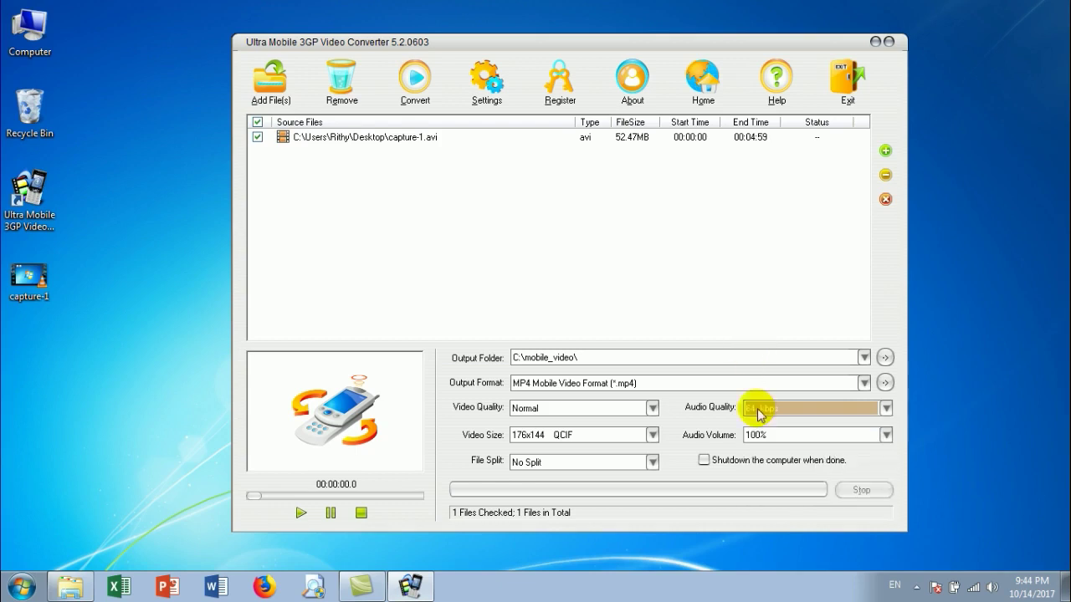
left_click(885, 436)
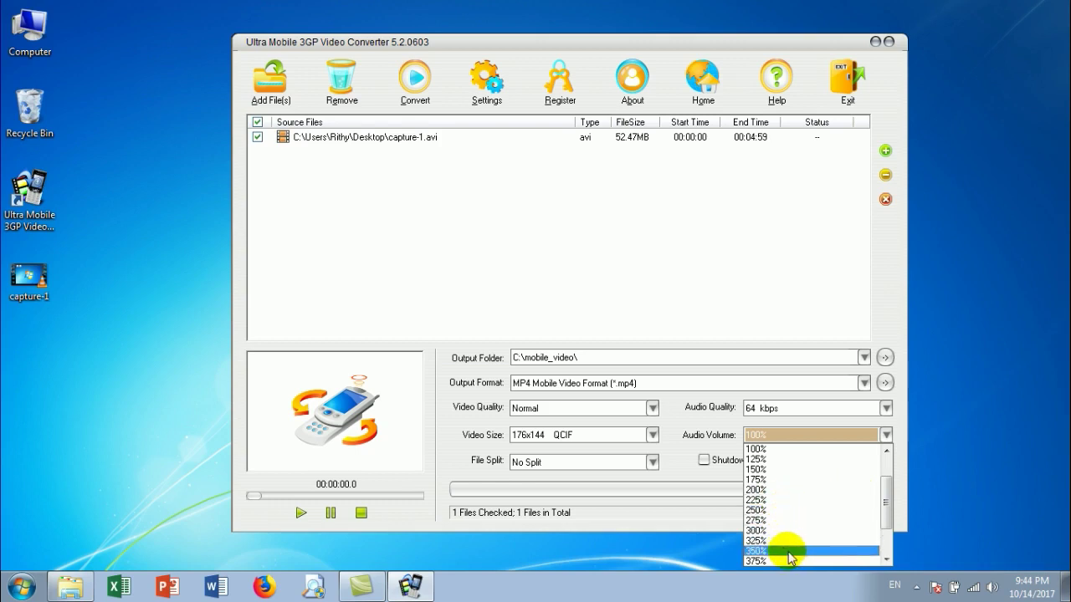
left_click_drag(883, 500, 887, 540)
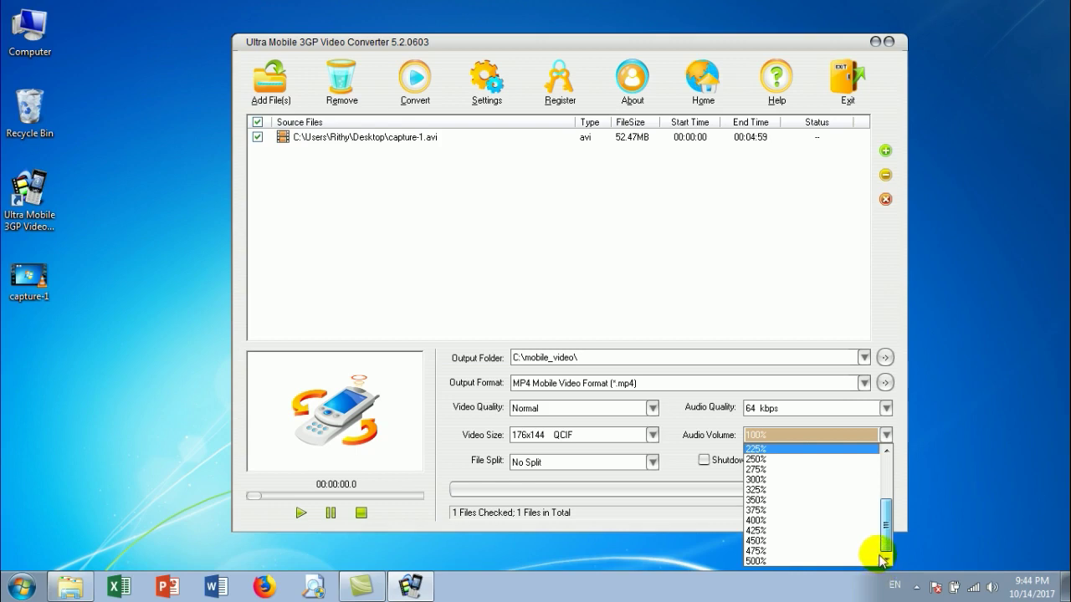
left_click_drag(884, 509, 884, 468)
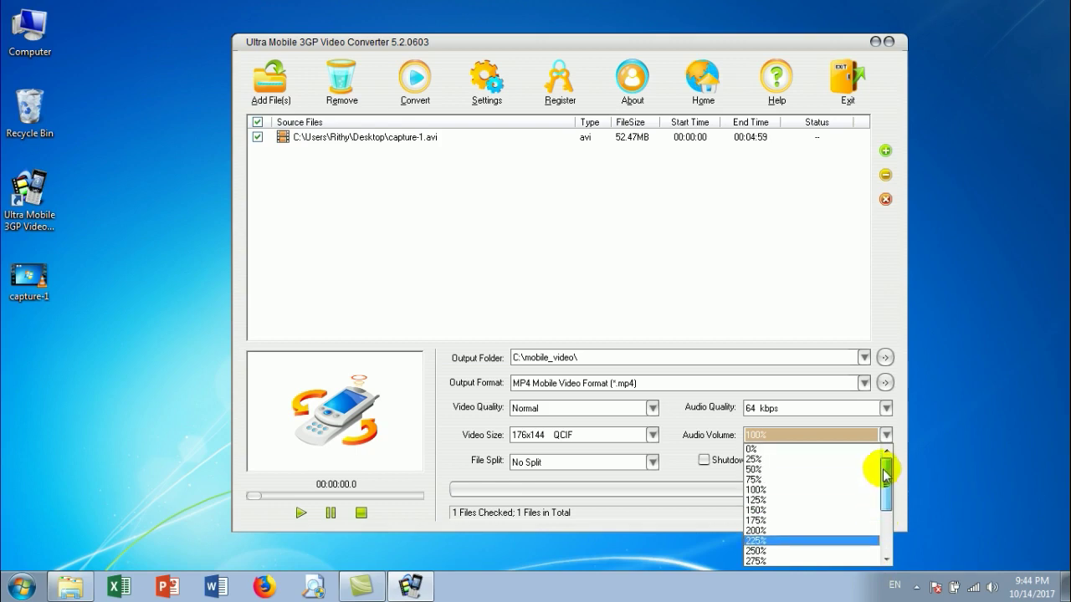
left_click(827, 301)
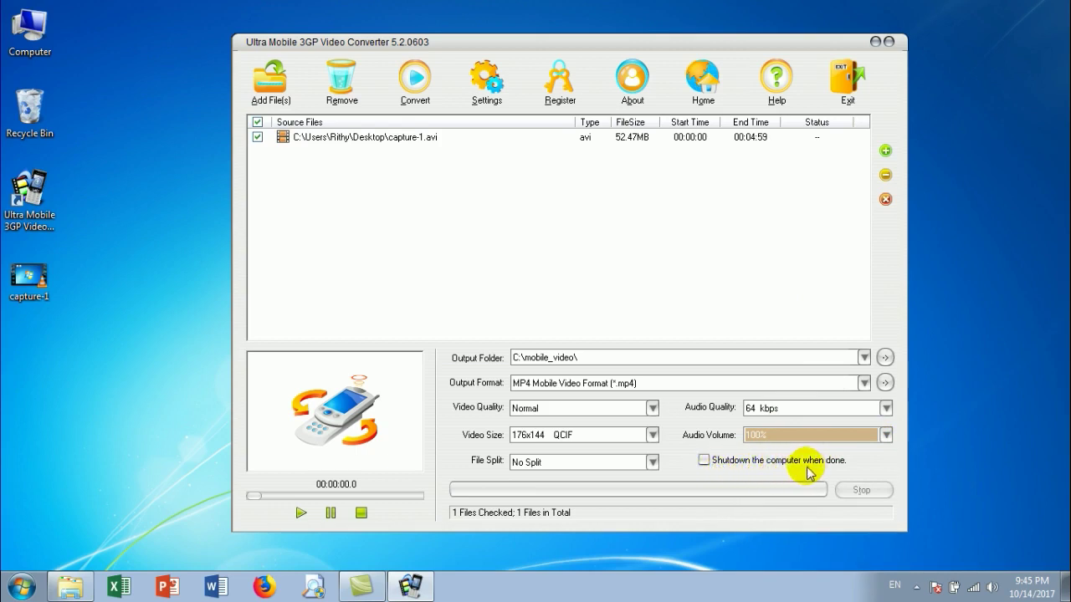
Step: Turn on shutting down the computer when the conversion is done, and turn it off again
left_click(705, 460)
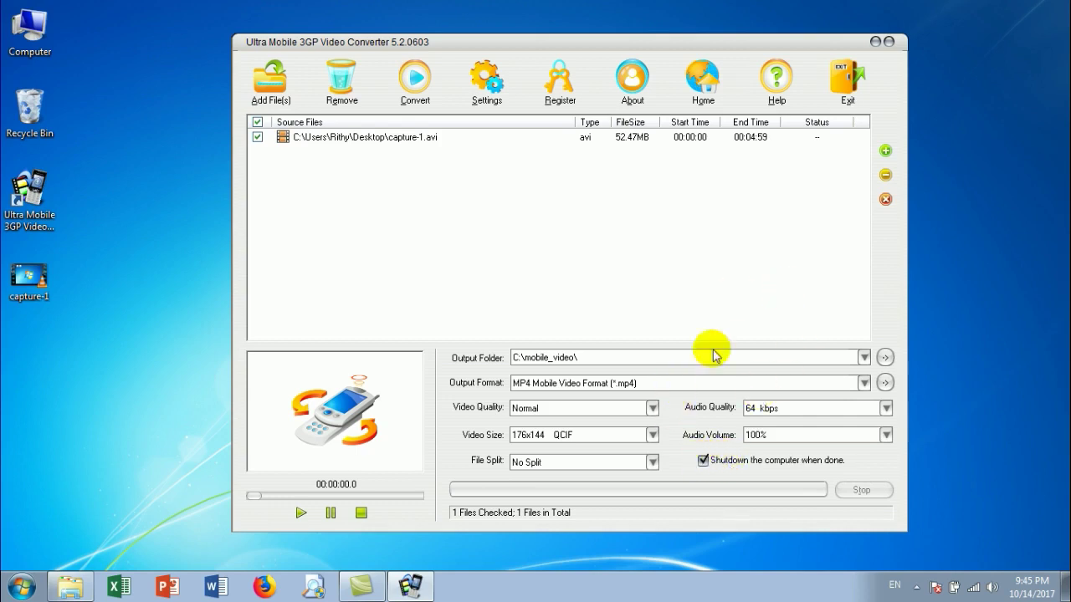
left_click(703, 460)
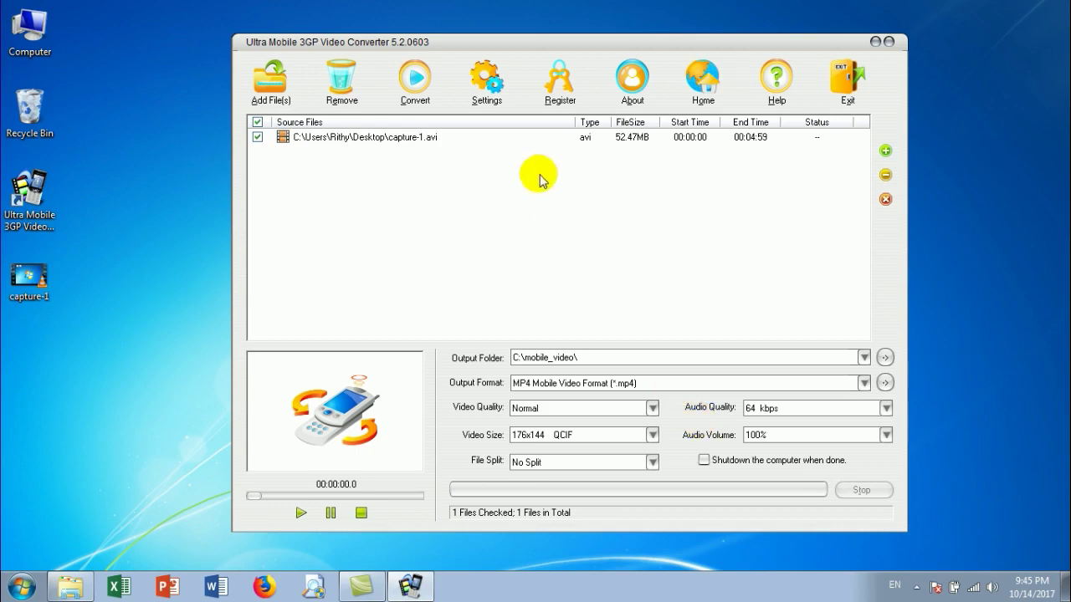
Step: Open the conversion settings and review the decoder engine choices, keeping Automatically Optimize
left_click(491, 86)
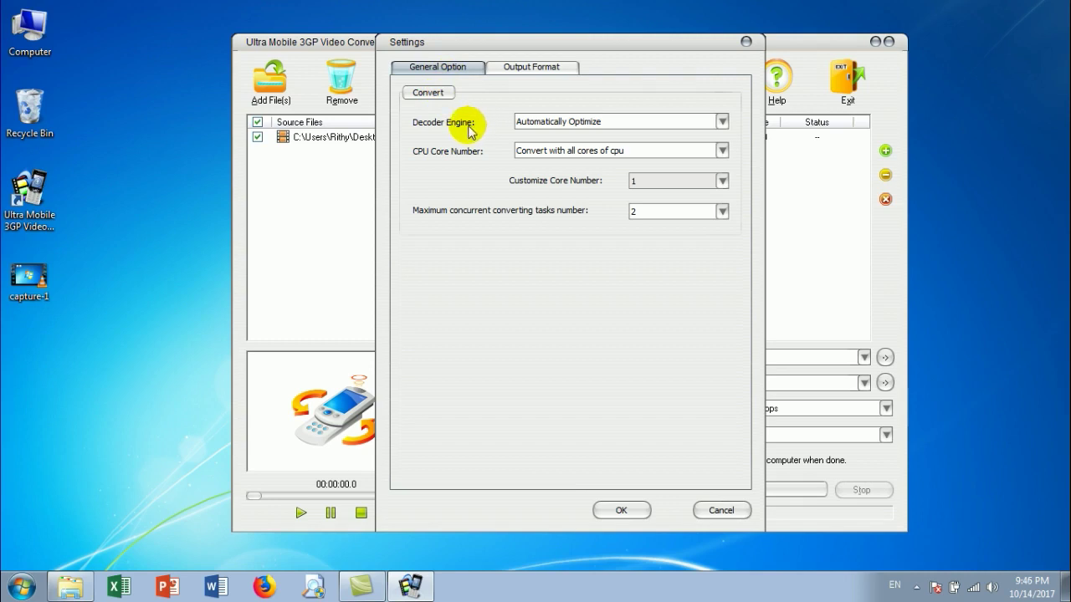
left_click(646, 122)
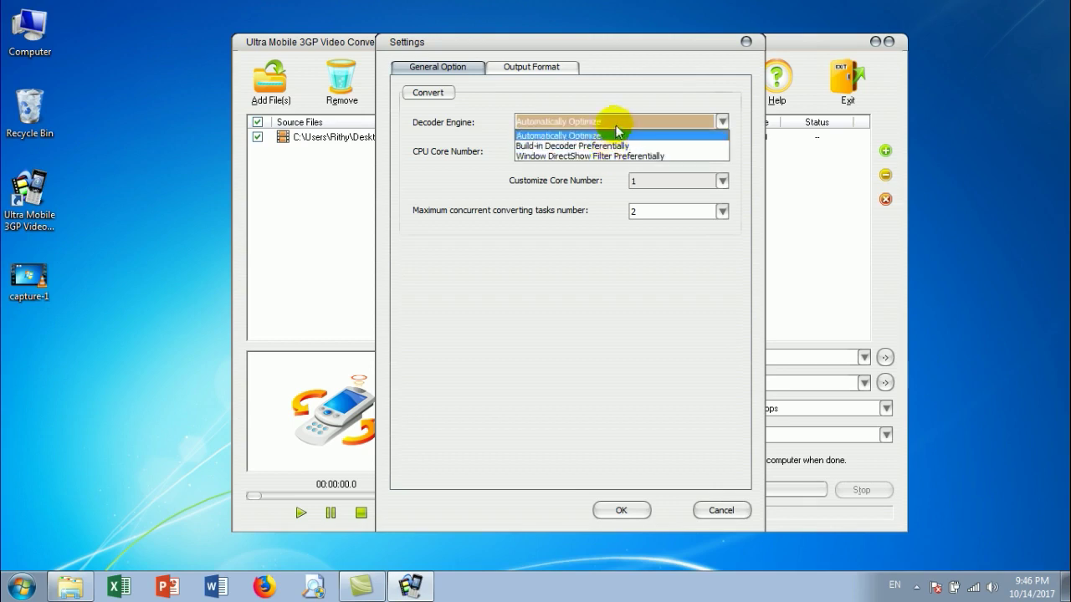
left_click(609, 125)
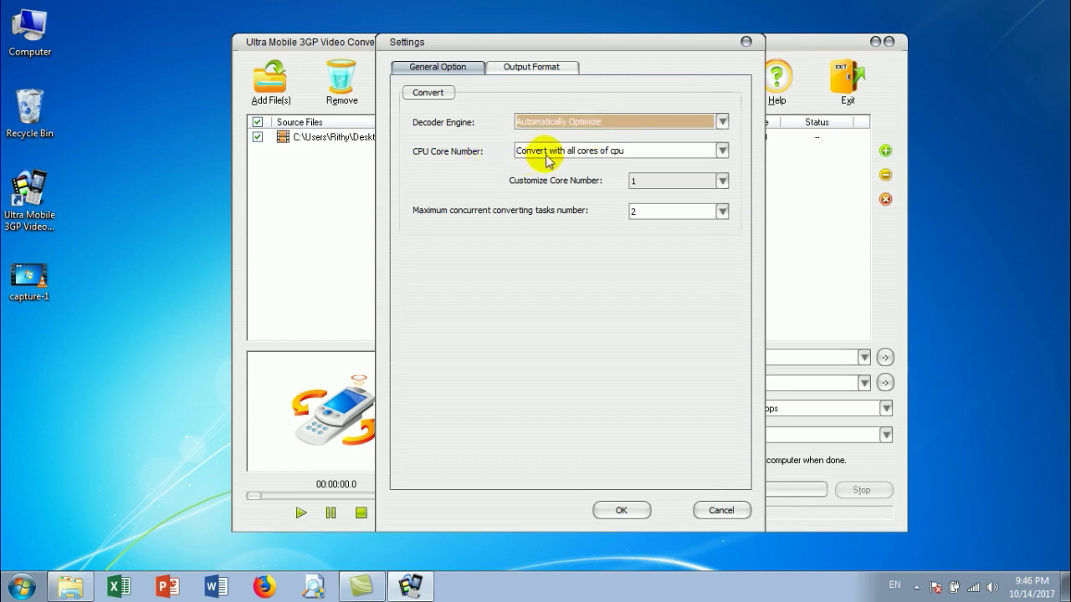
Step: Try the custom CPU core number option, review its core counts, and restore Convert with all cores of cpu
left_click(721, 152)
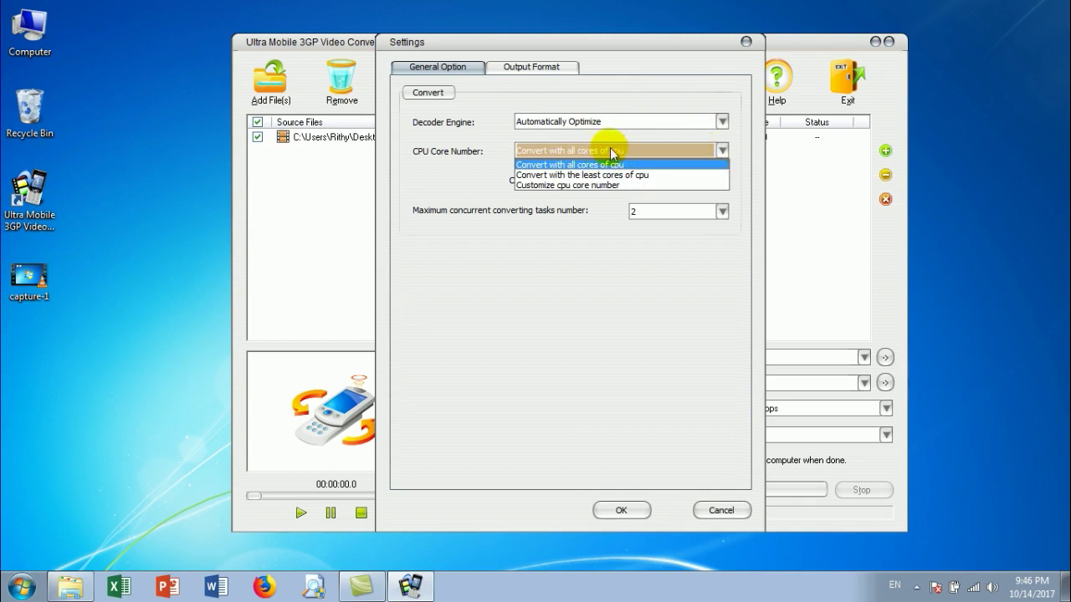
left_click(586, 186)
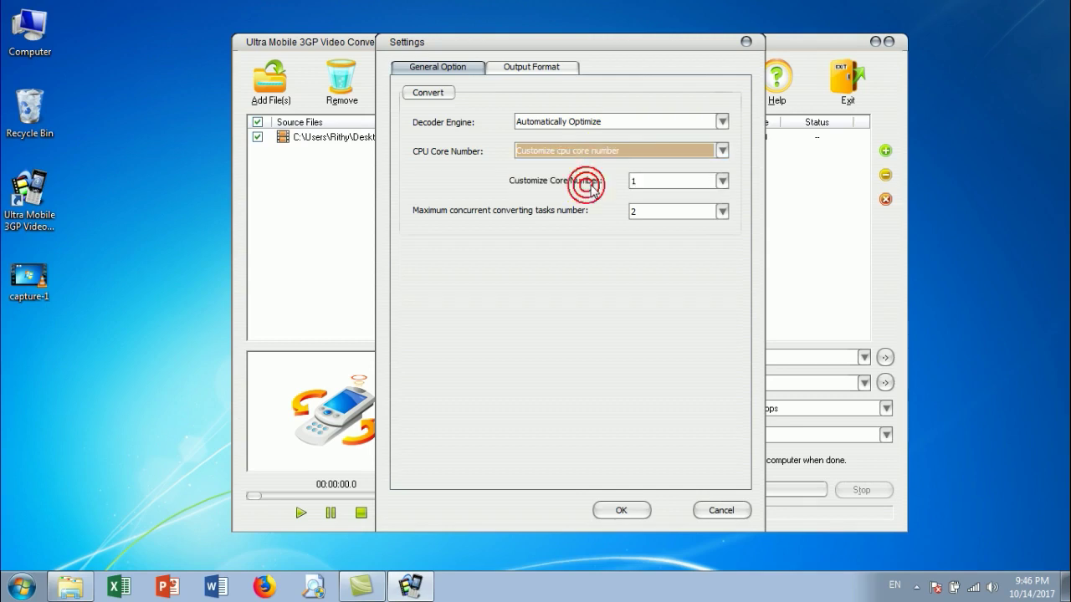
left_click(661, 184)
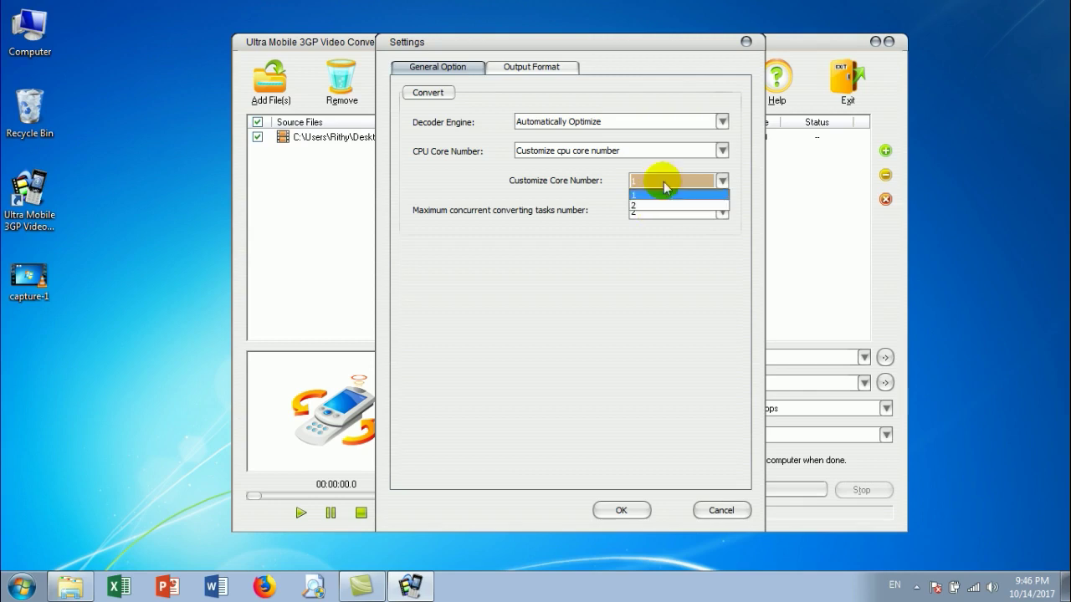
left_click(708, 152)
left_click(707, 150)
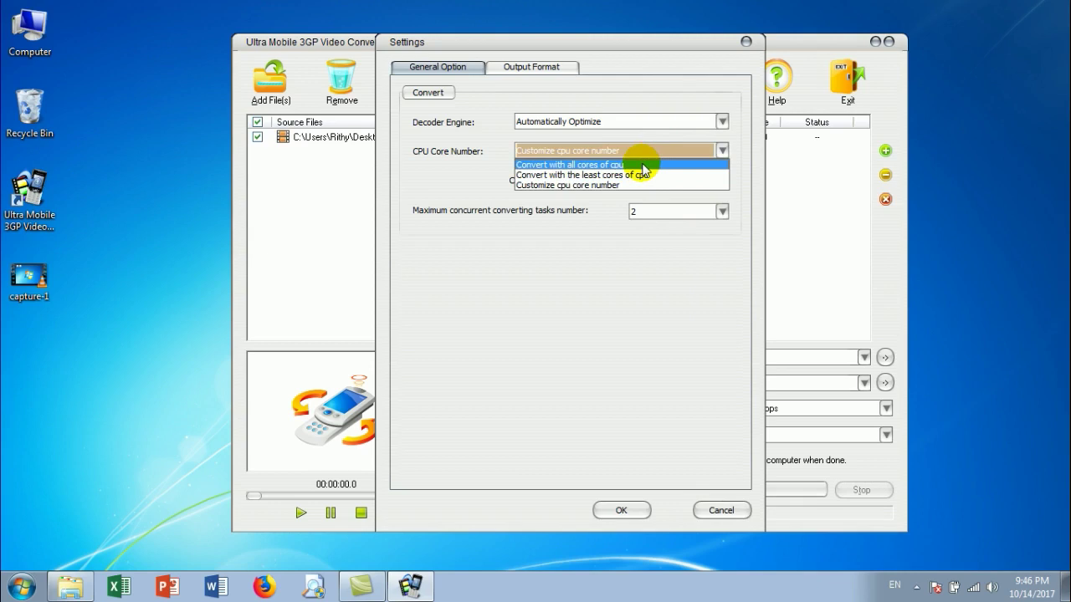
left_click(643, 165)
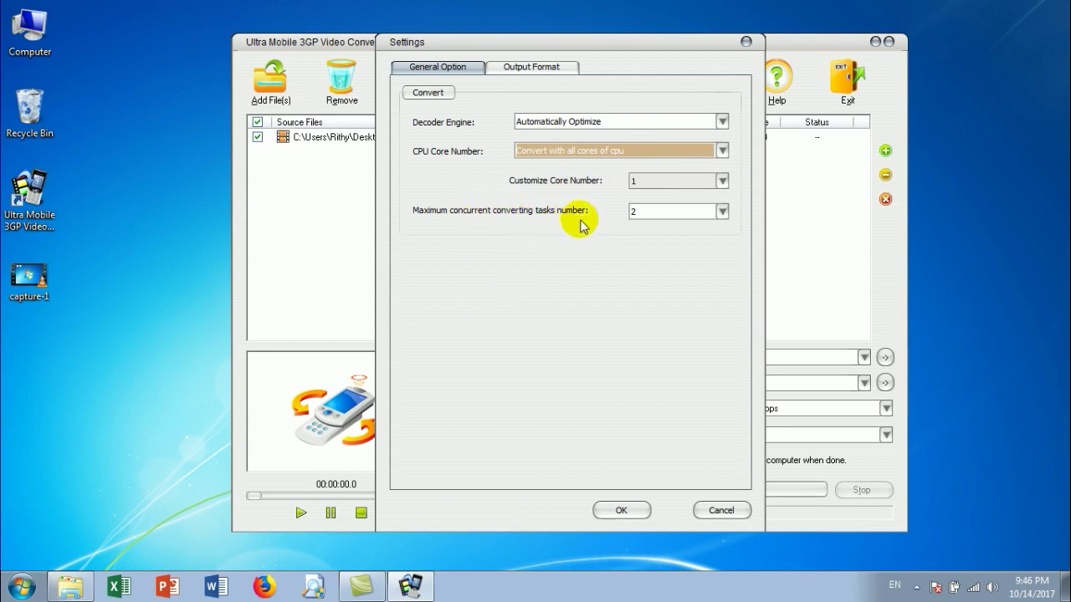
Step: Review the full range of choices for the maximum number of concurrent converting tasks
left_click(721, 211)
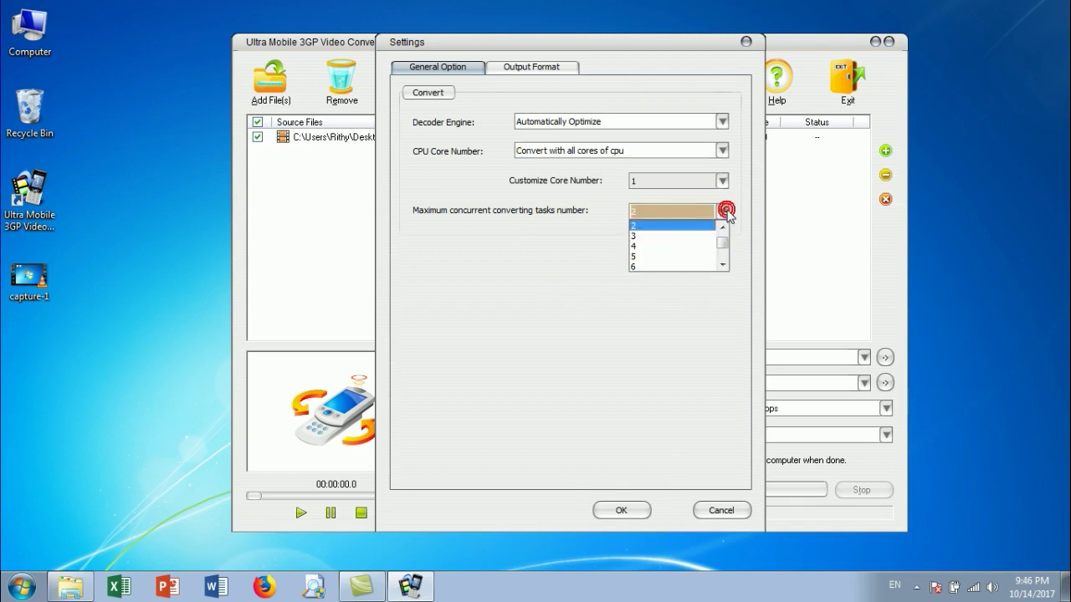
left_click_drag(723, 243, 722, 263)
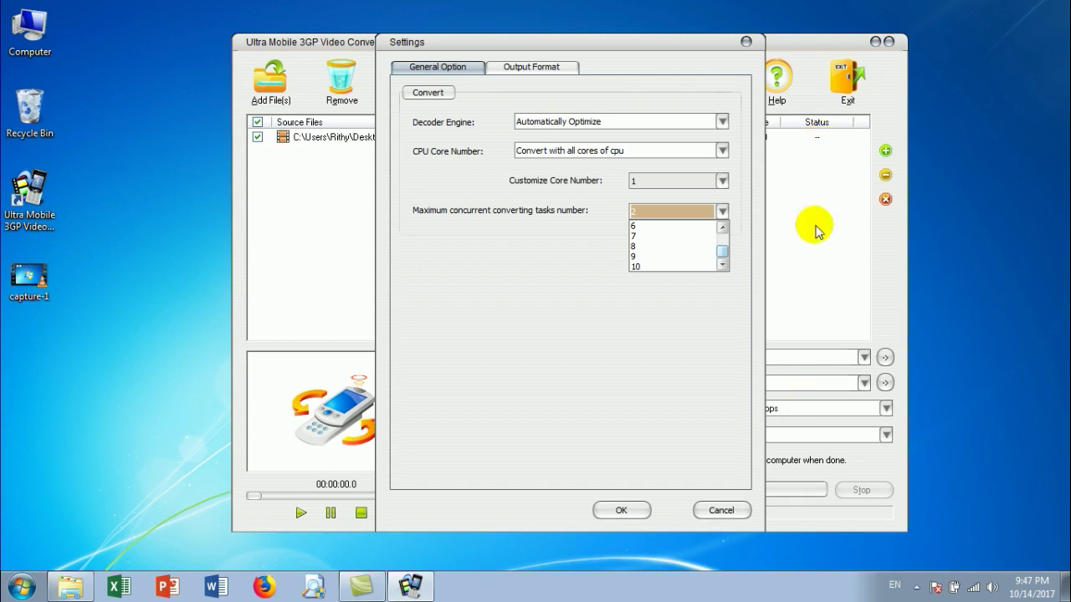
left_click(721, 226)
left_click(721, 227)
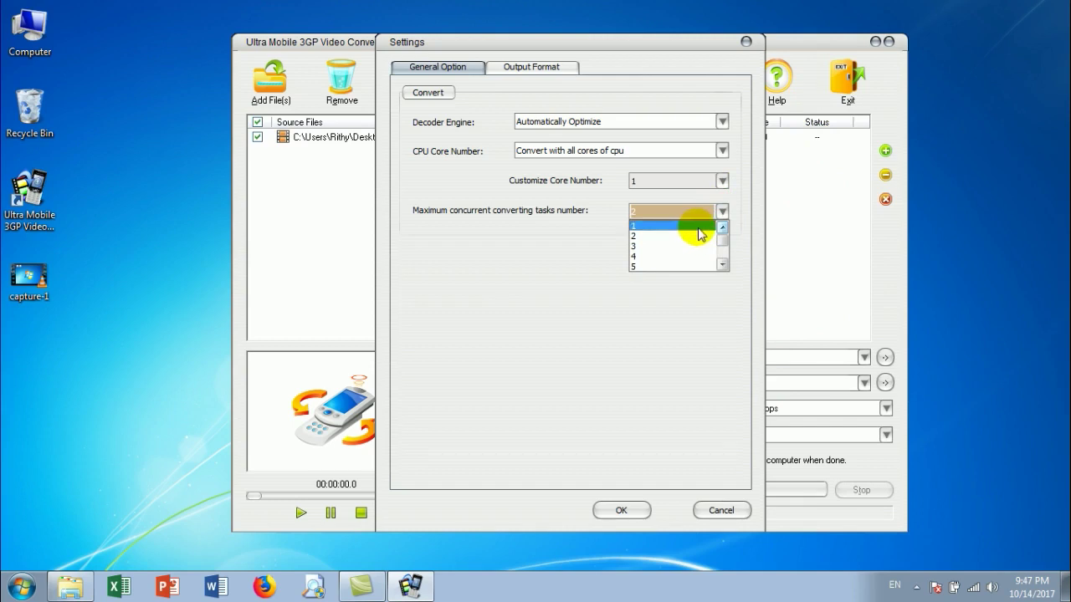
left_click(677, 210)
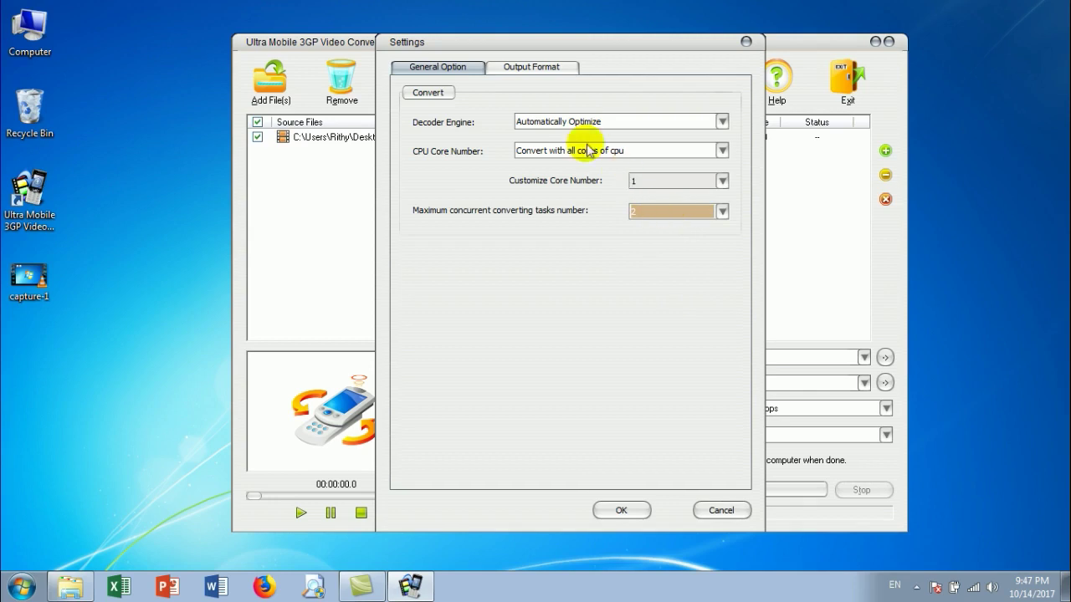
Step: Show the output format settings and browse the available formats, keeping MP4 Mobile Video Format (*.mp4)
left_click(542, 72)
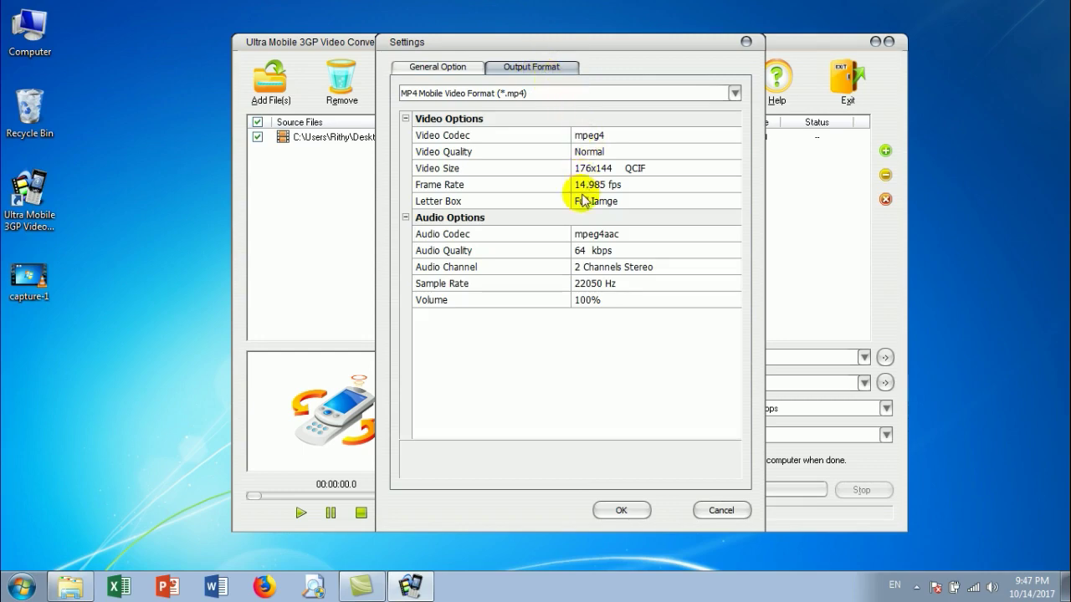
left_click_drag(588, 52, 268, 96)
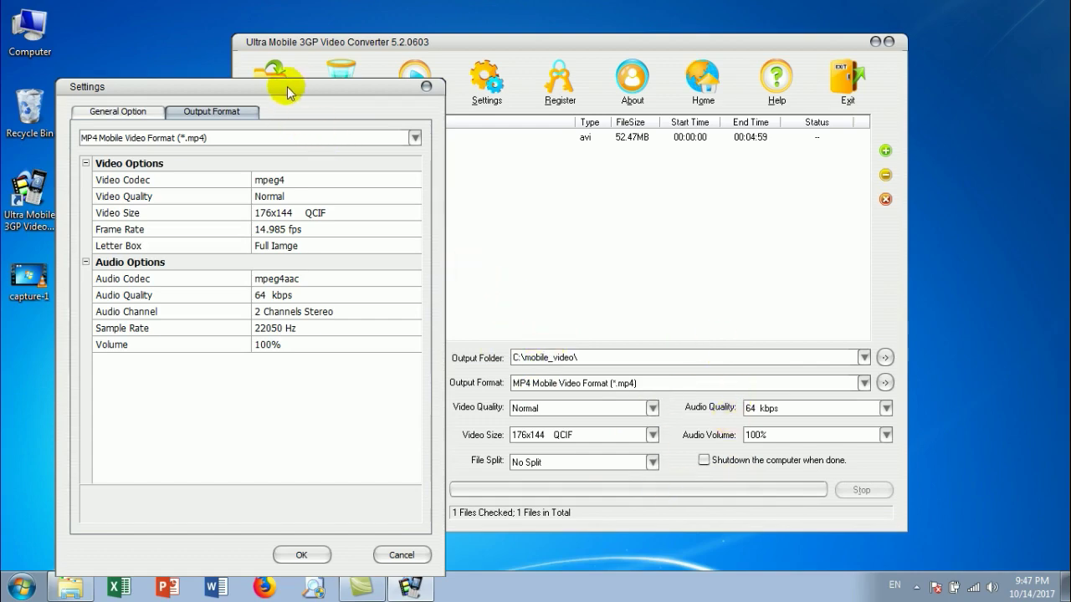
left_click_drag(287, 89, 537, 54)
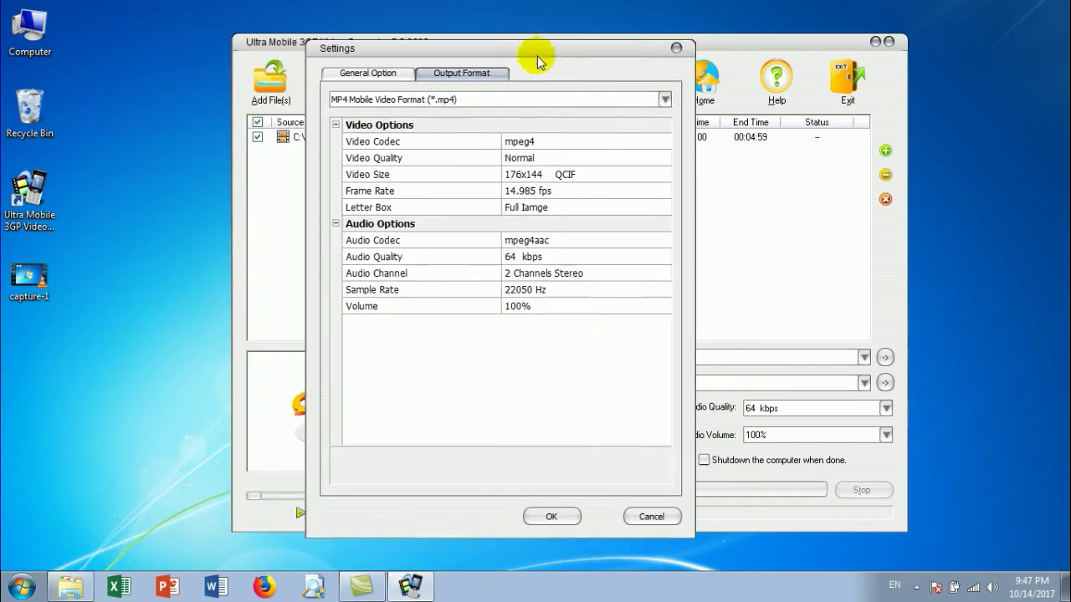
left_click(565, 101)
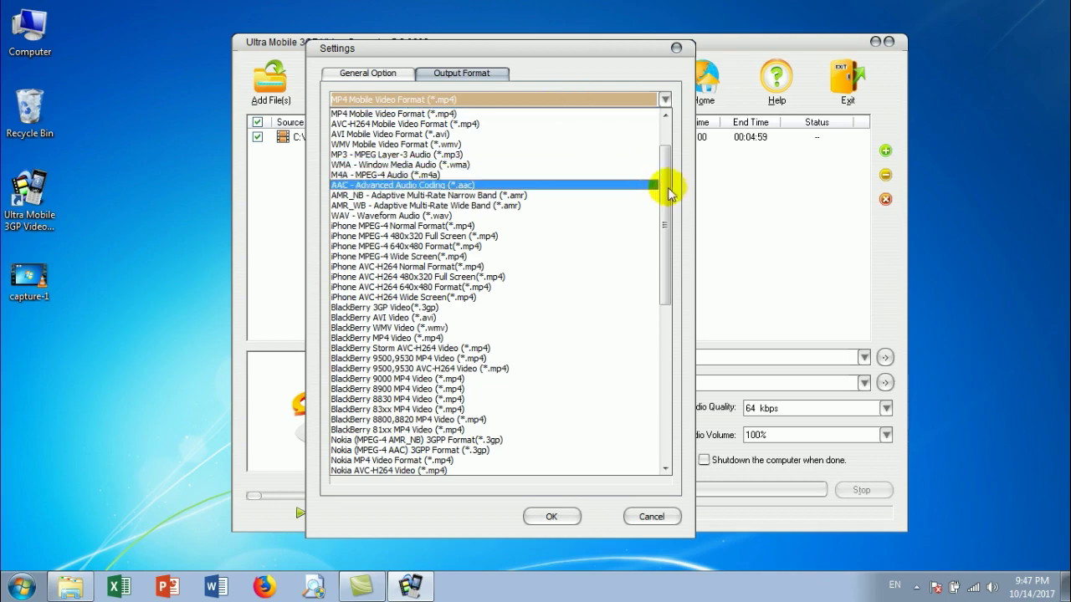
left_click_drag(667, 187, 674, 133)
left_click(562, 98)
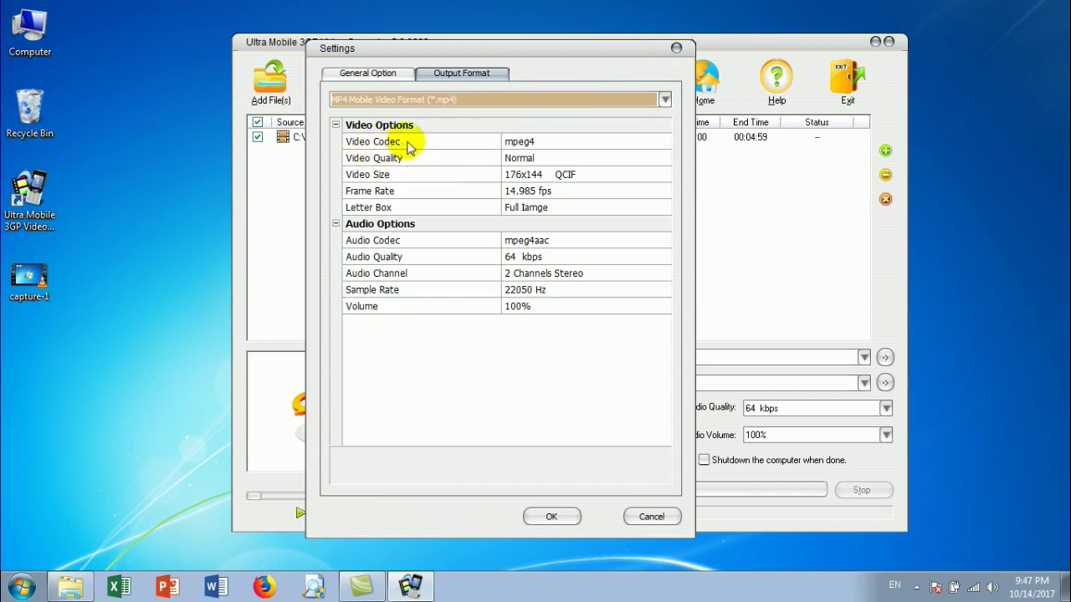
Step: Review the video codec and video quality choices for the MP4 format, keeping mpeg4 and Normal
left_click(599, 142)
left_click(599, 142)
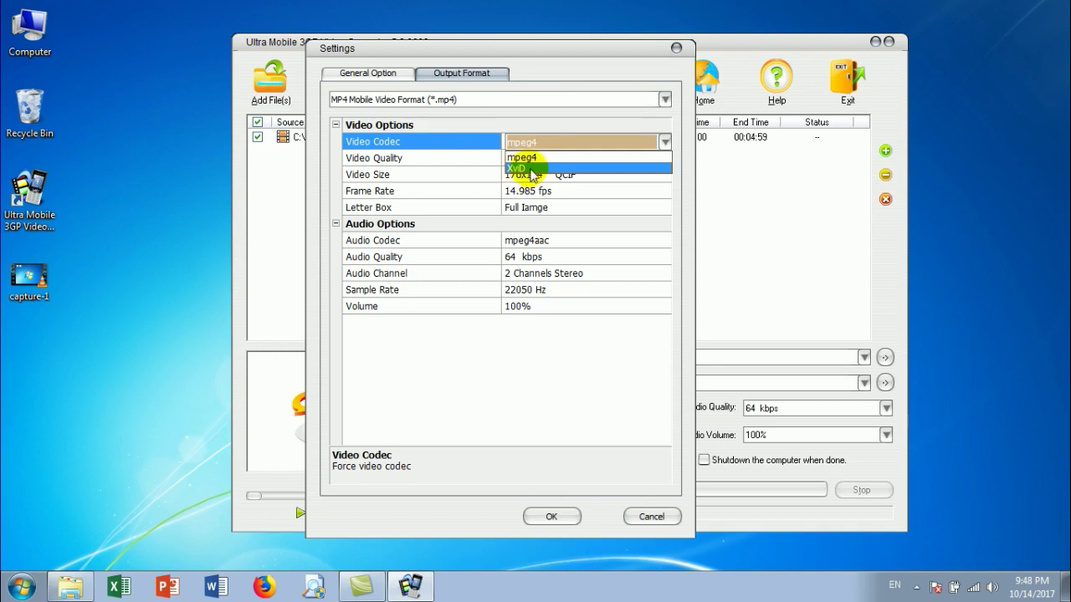
left_click(548, 157)
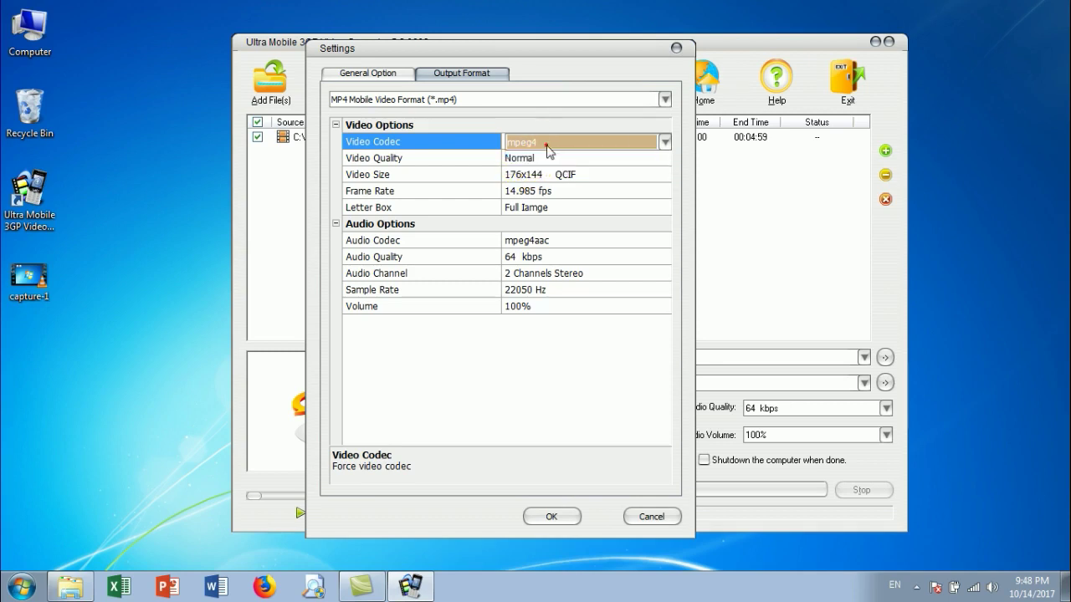
left_click(541, 161)
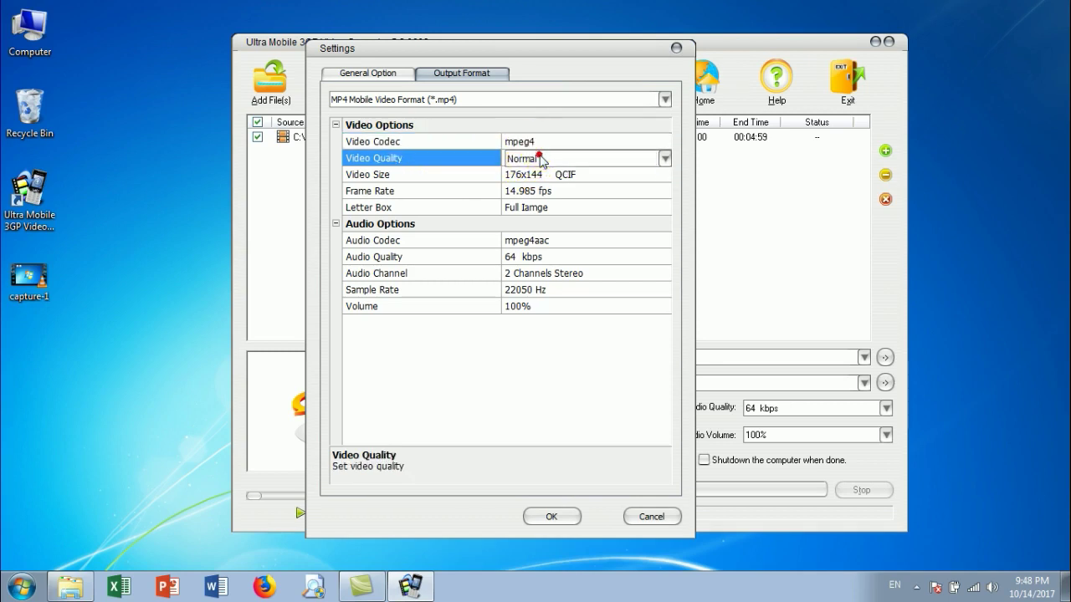
left_click(543, 159)
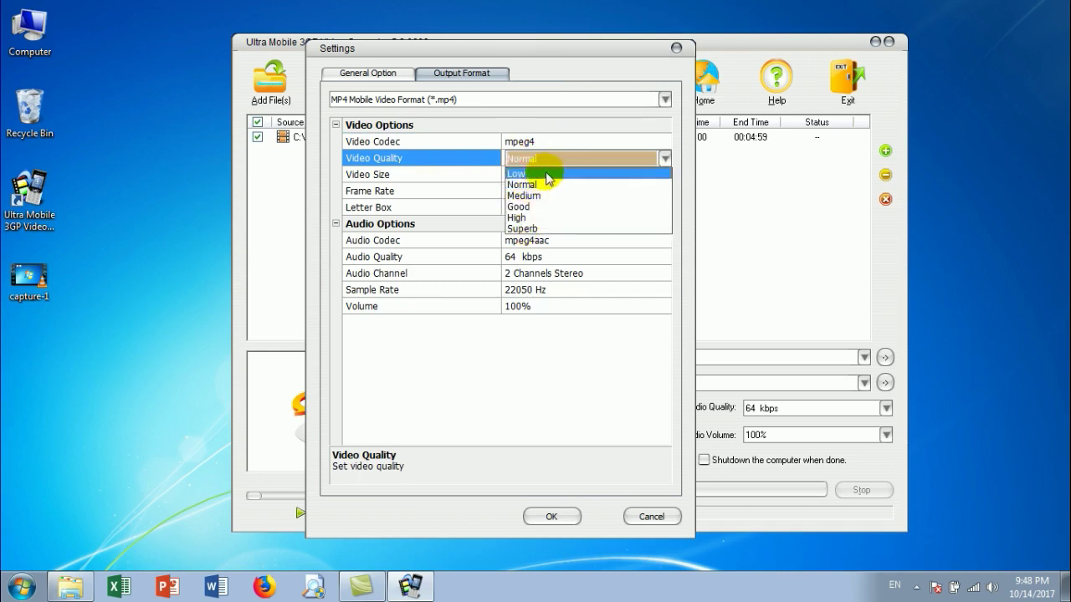
left_click(458, 164)
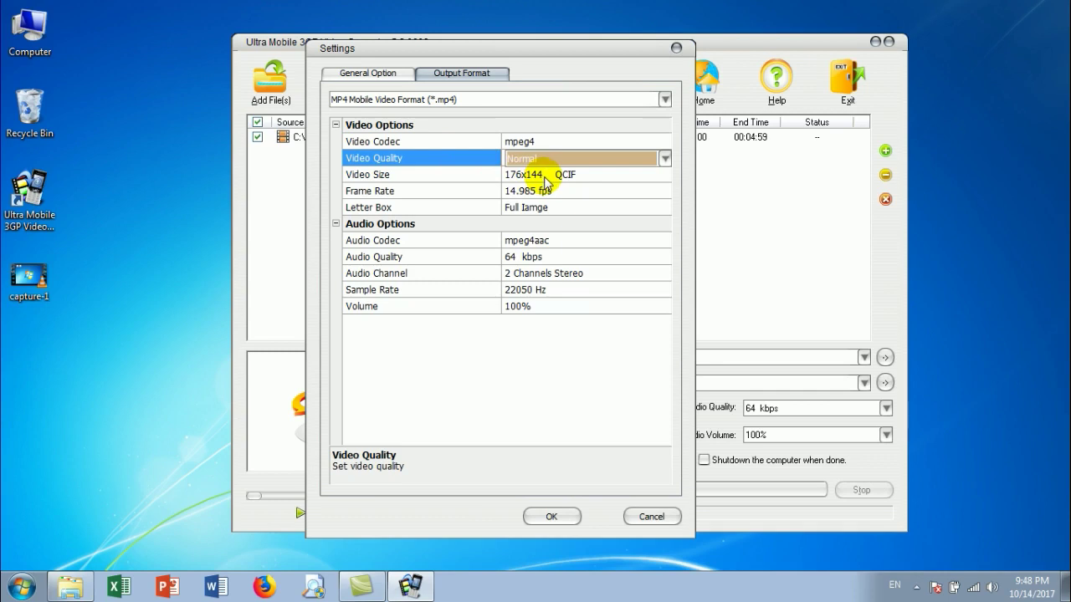
Step: Review the available frame rates and set the video frame rate to 30.0 fps
left_click(625, 196)
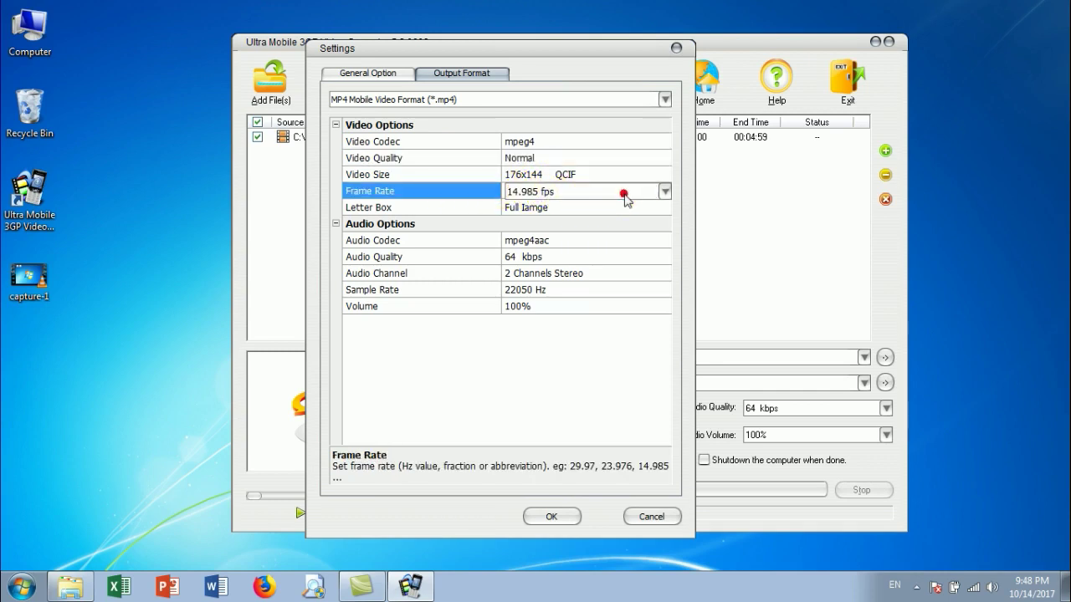
left_click(626, 194)
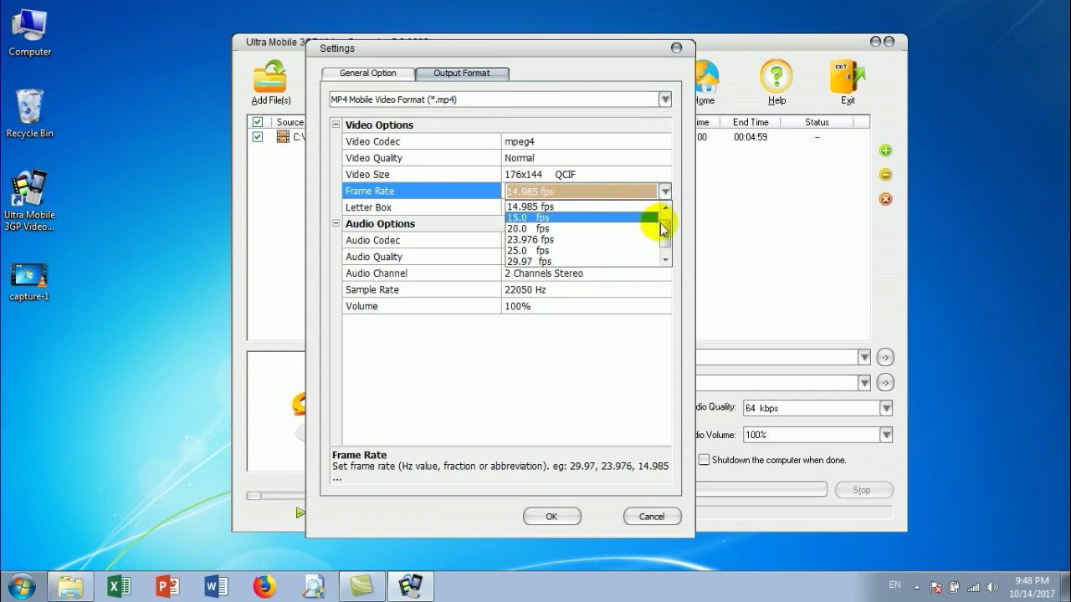
left_click_drag(661, 231, 665, 262)
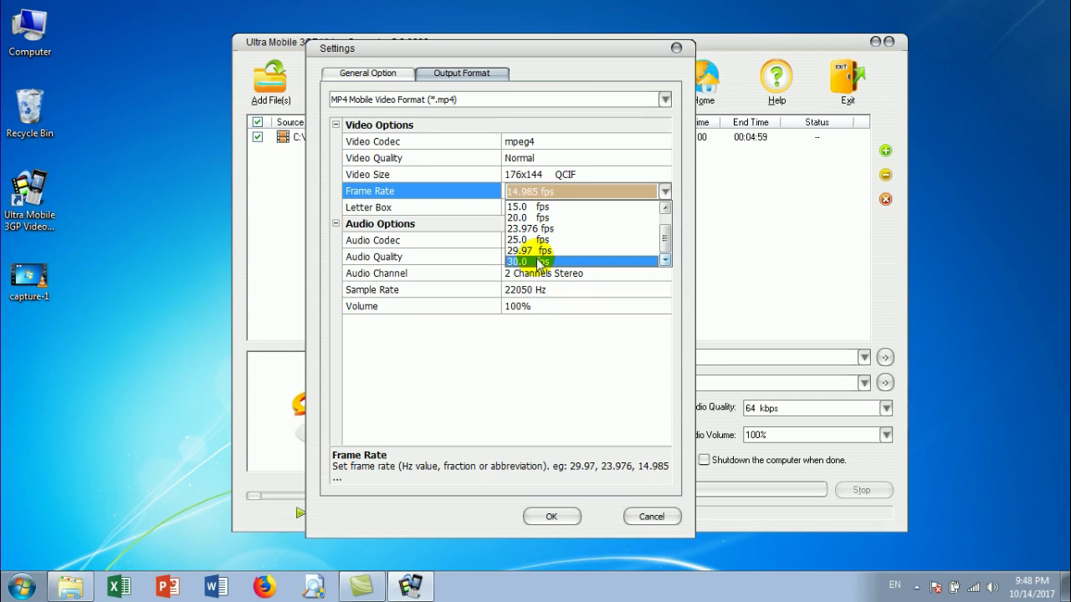
left_click(479, 187)
left_click(509, 194)
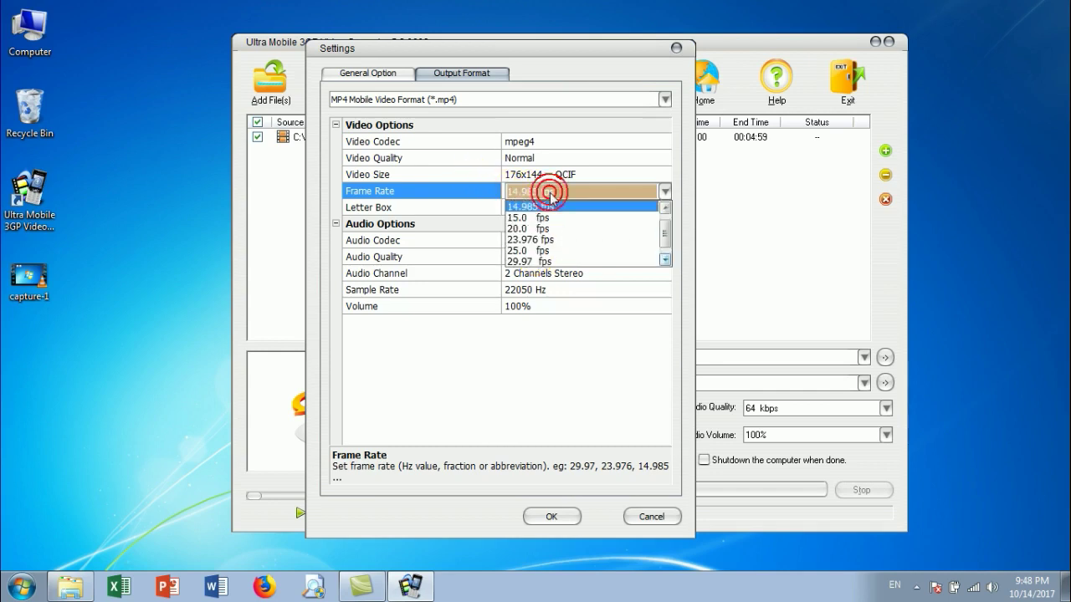
left_click(665, 261)
left_click(617, 262)
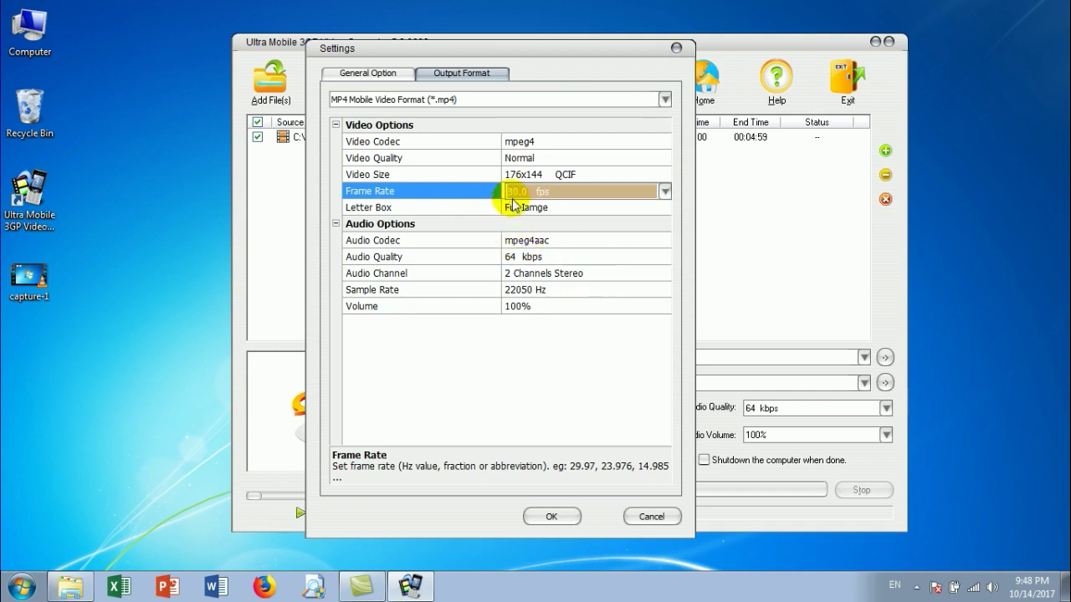
Step: Review the letter box choices for full image, original aspect and 16:9 aspect without changing the setting
left_click(566, 213)
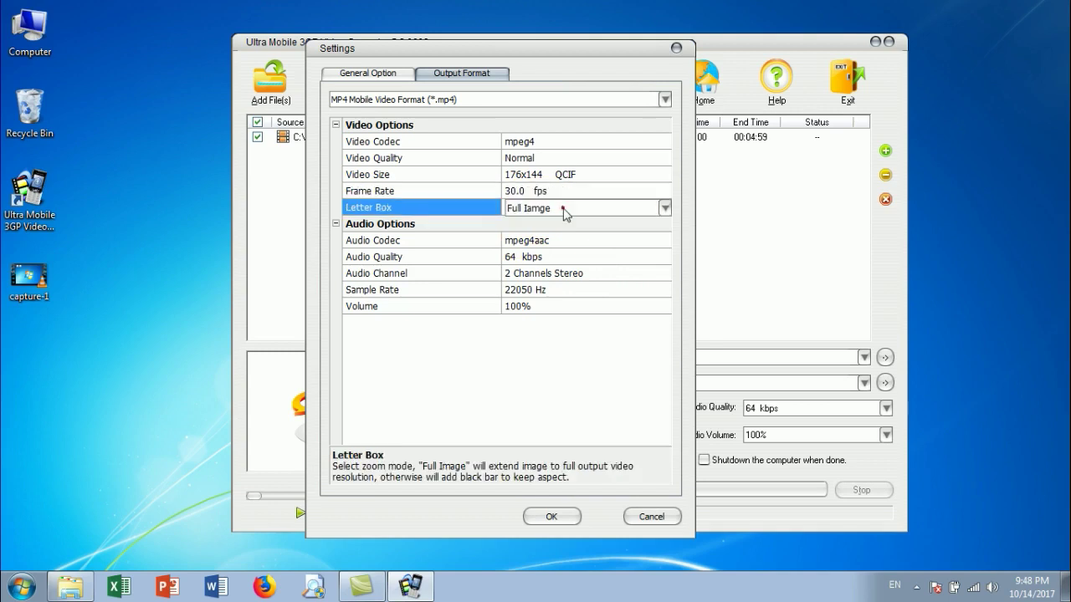
left_click(563, 213)
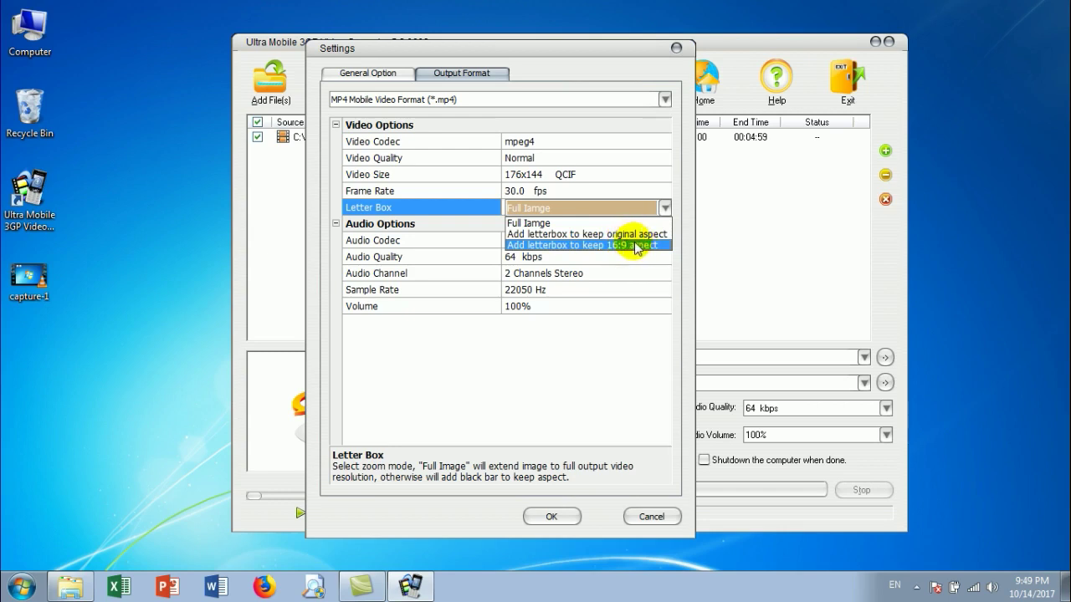
left_click(431, 261)
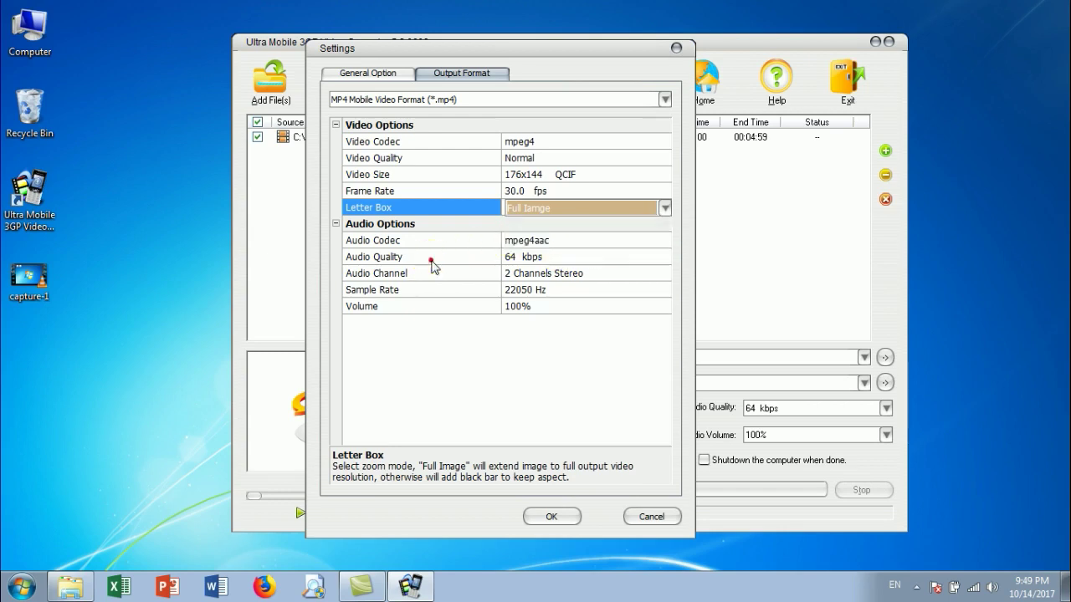
Step: Set the audio quality of the MP4 output format to 160 kbps (Best)
left_click(593, 255)
left_click(593, 256)
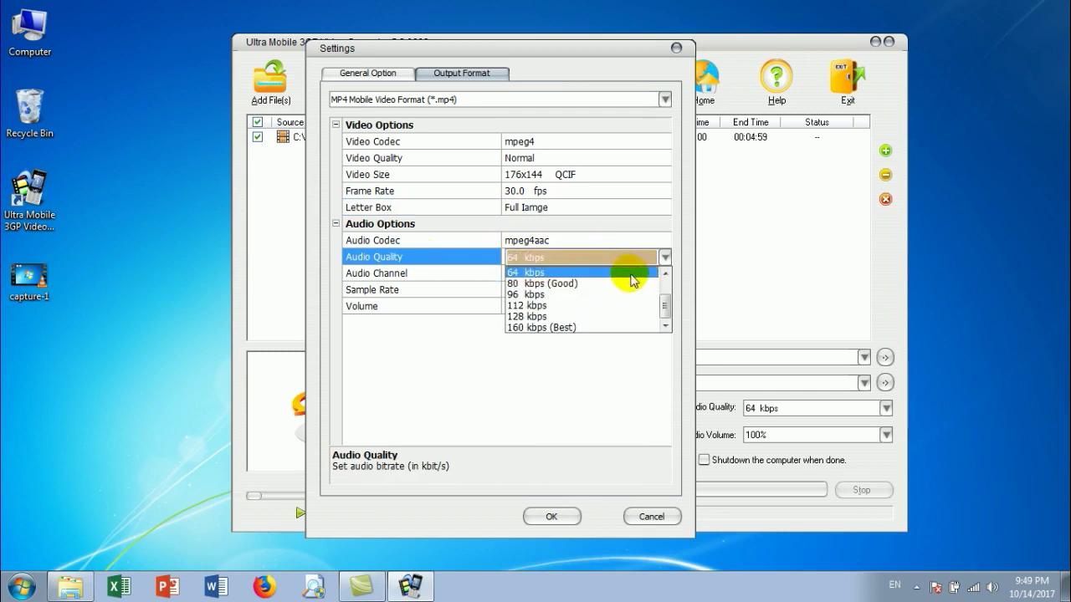
left_click(554, 270)
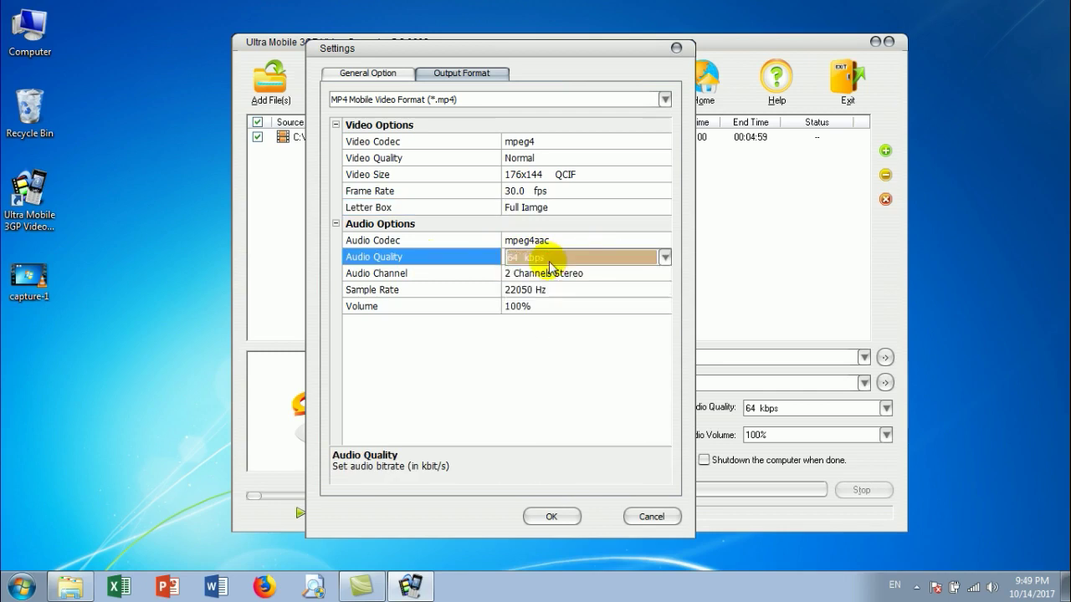
left_click(664, 257)
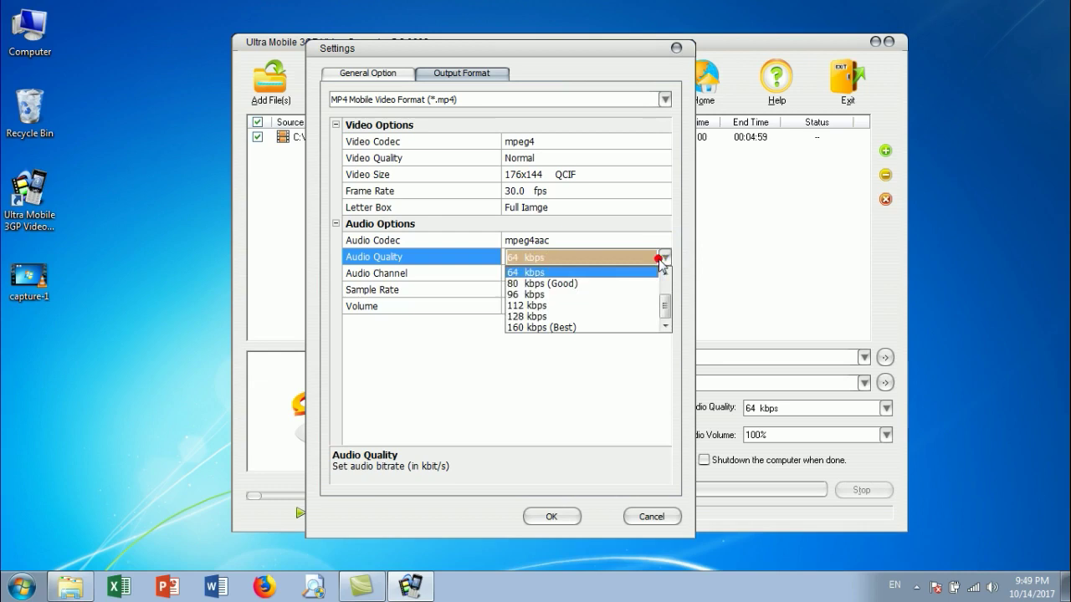
left_click(577, 327)
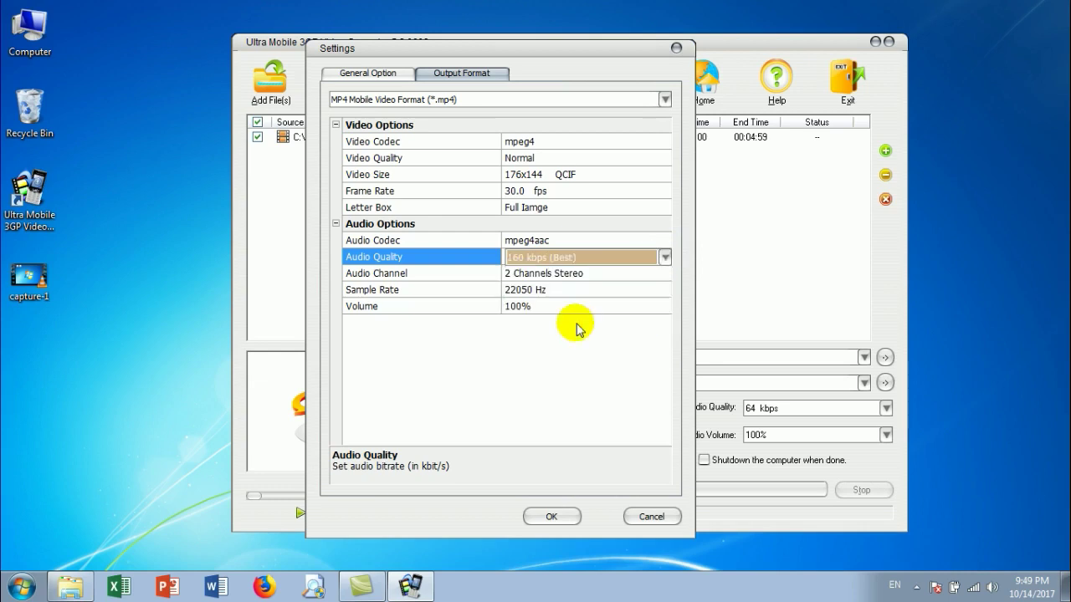
Step: Review the audio channel and sample rate choices for the MP4 format, keeping 2 Channels Stereo and 22050 Hz
left_click(592, 278)
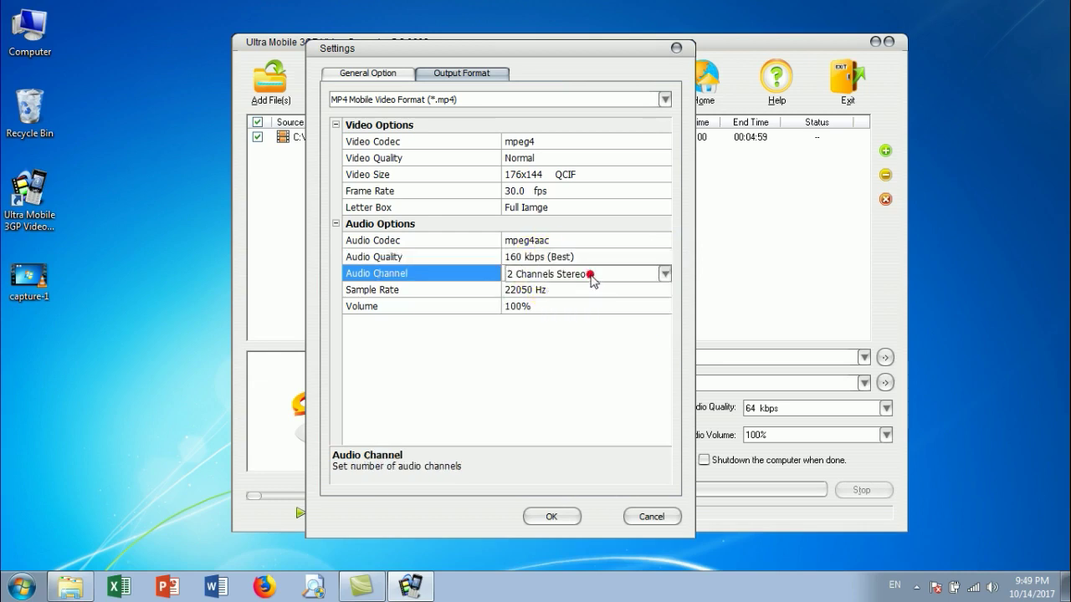
left_click(590, 277)
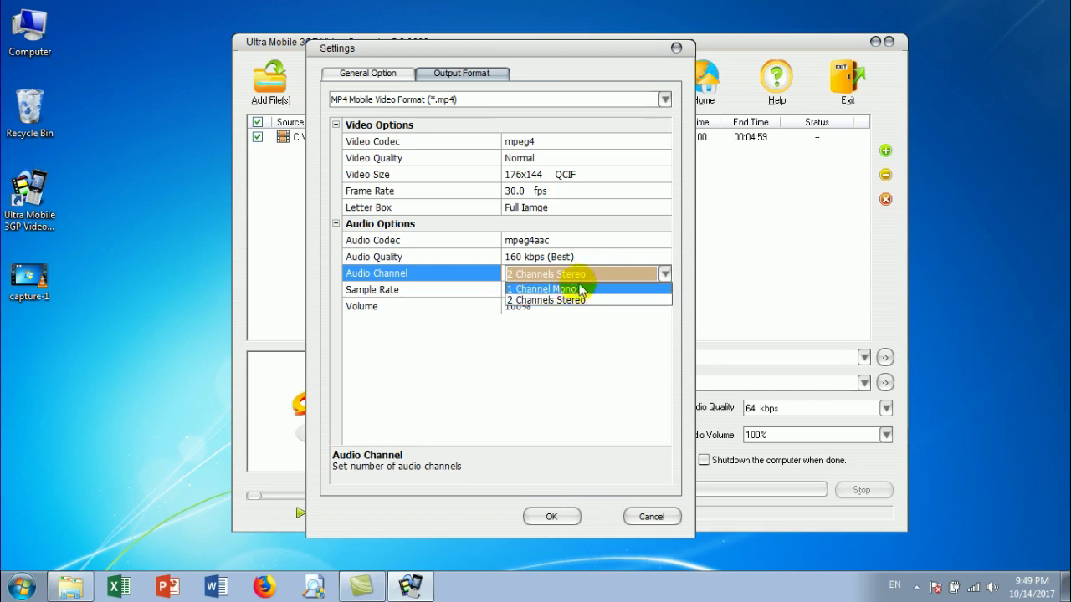
left_click(593, 275)
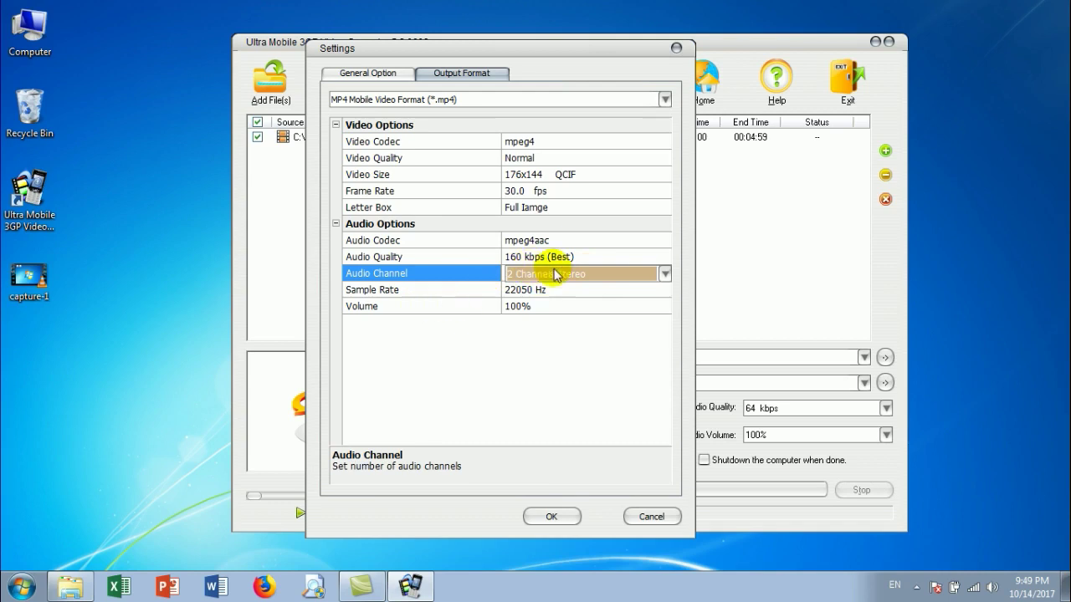
left_click(587, 290)
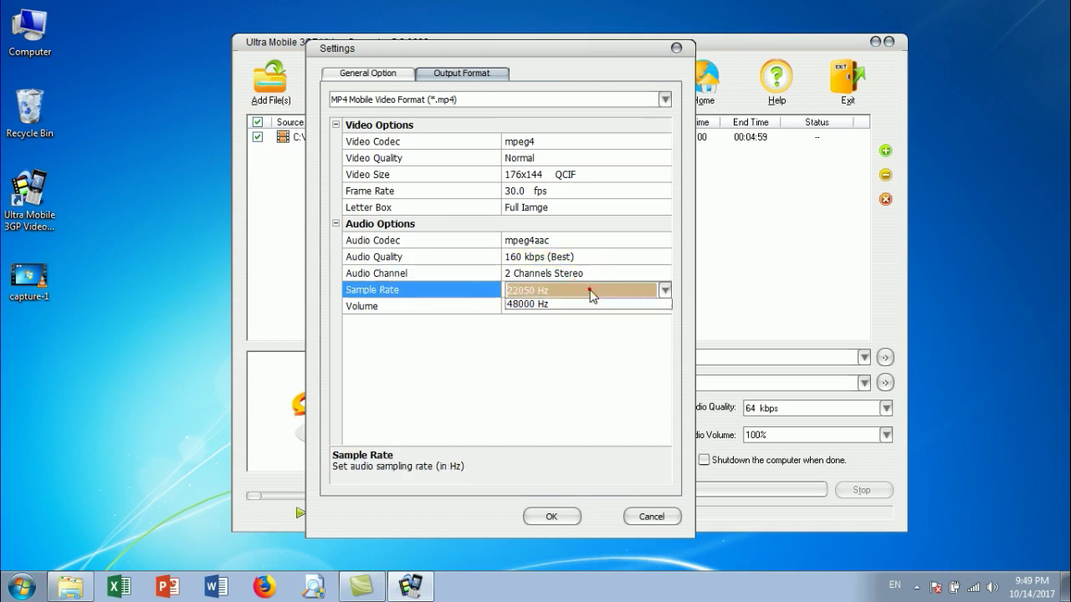
left_click(590, 290)
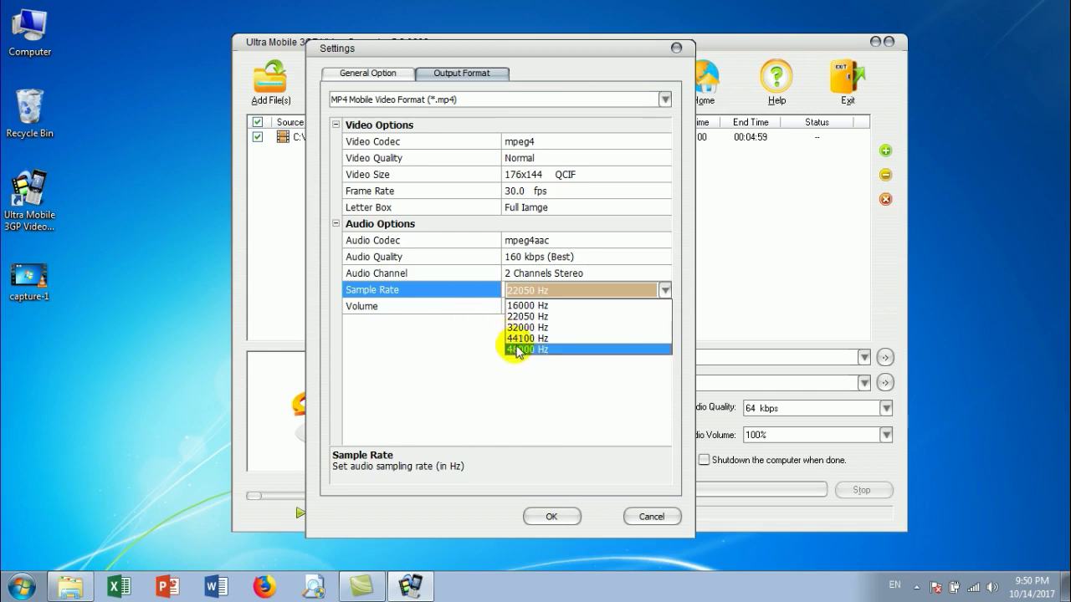
left_click(483, 309)
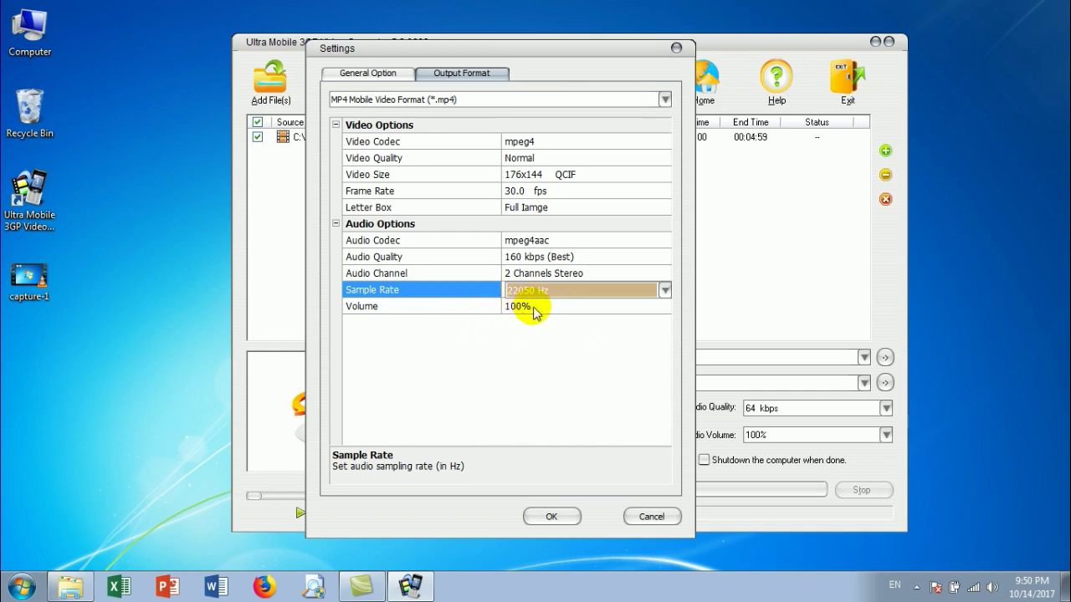
Step: Apply the output format settings and start converting capture-1.avi to MP4 Mobile Video Format
left_click(548, 517)
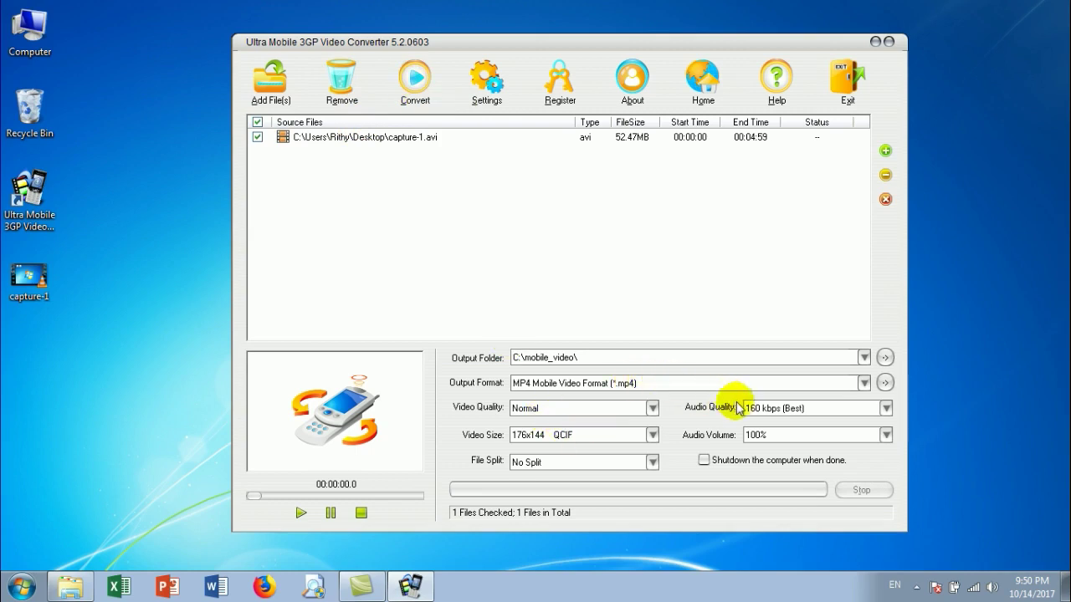
left_click(416, 80)
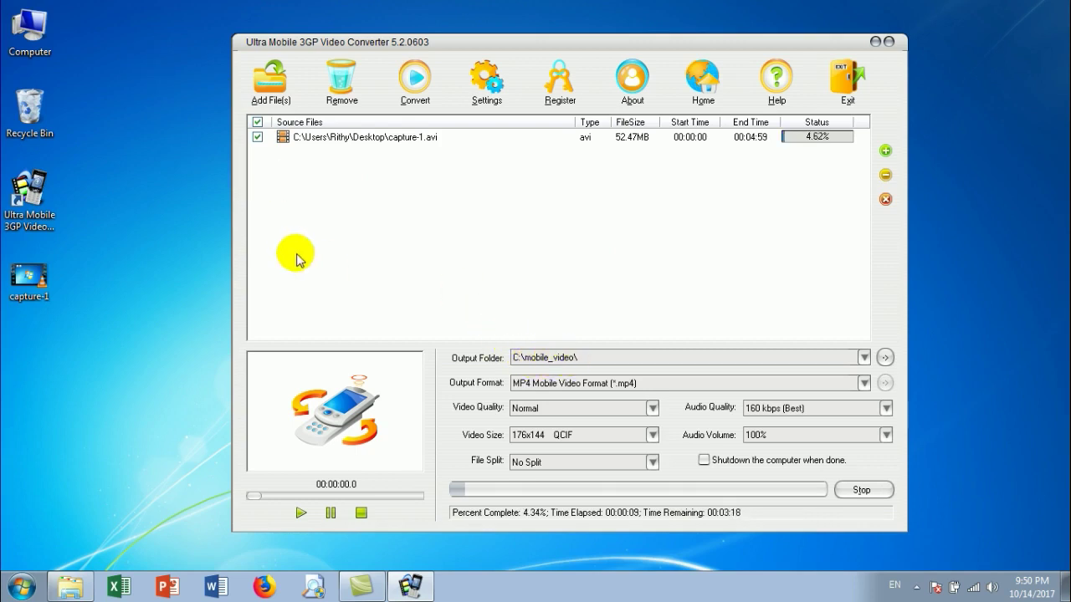
Step: Check the mobile_video output folder on Local Disk (C:) in Windows Explorer, move its window aside and return to the converter
double_click(29, 27)
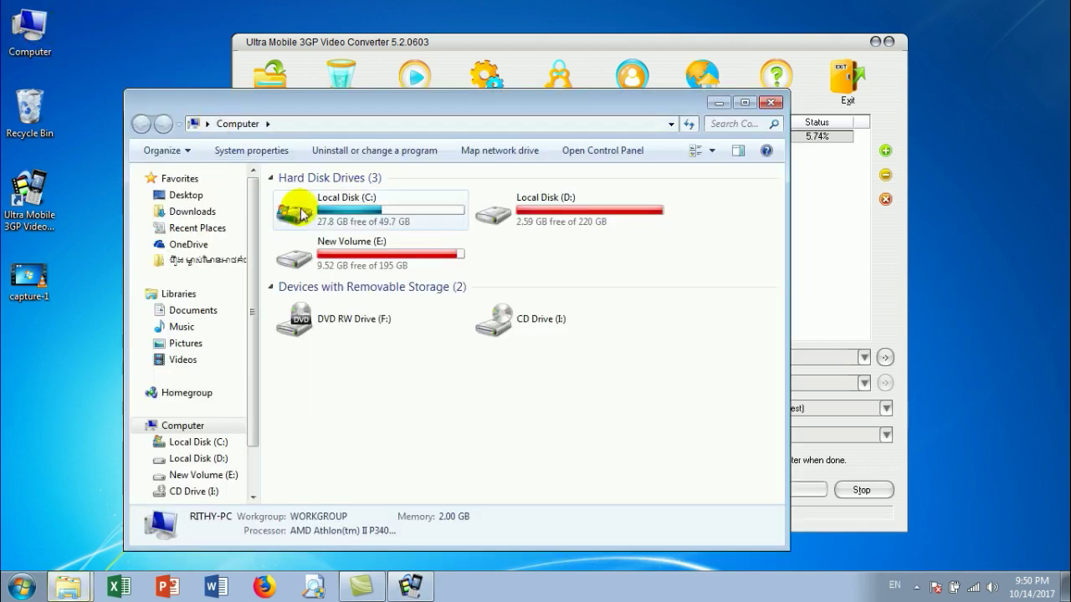
double_click(347, 209)
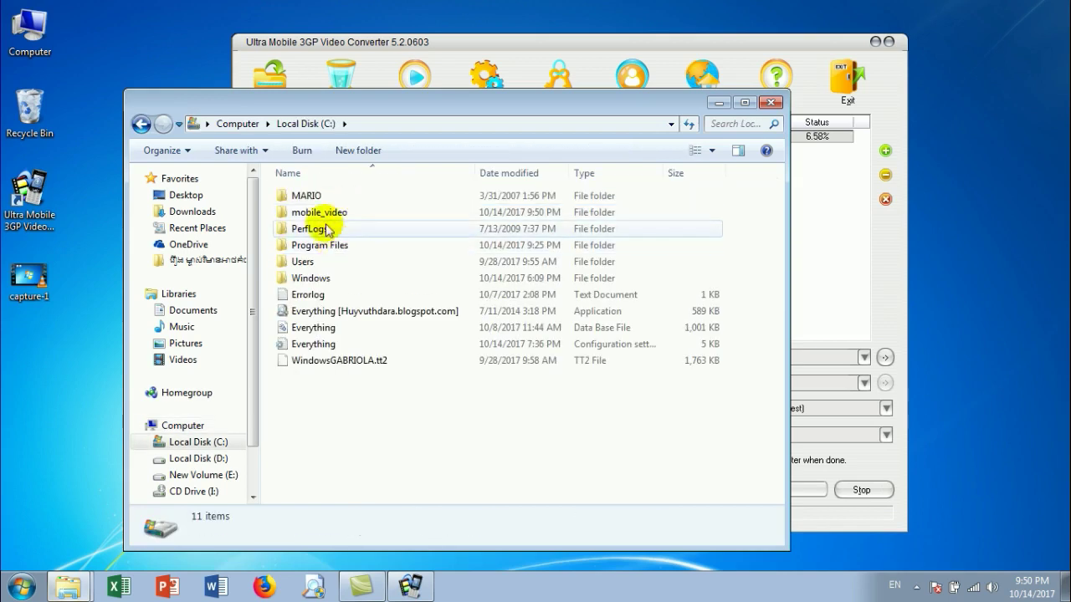
double_click(339, 216)
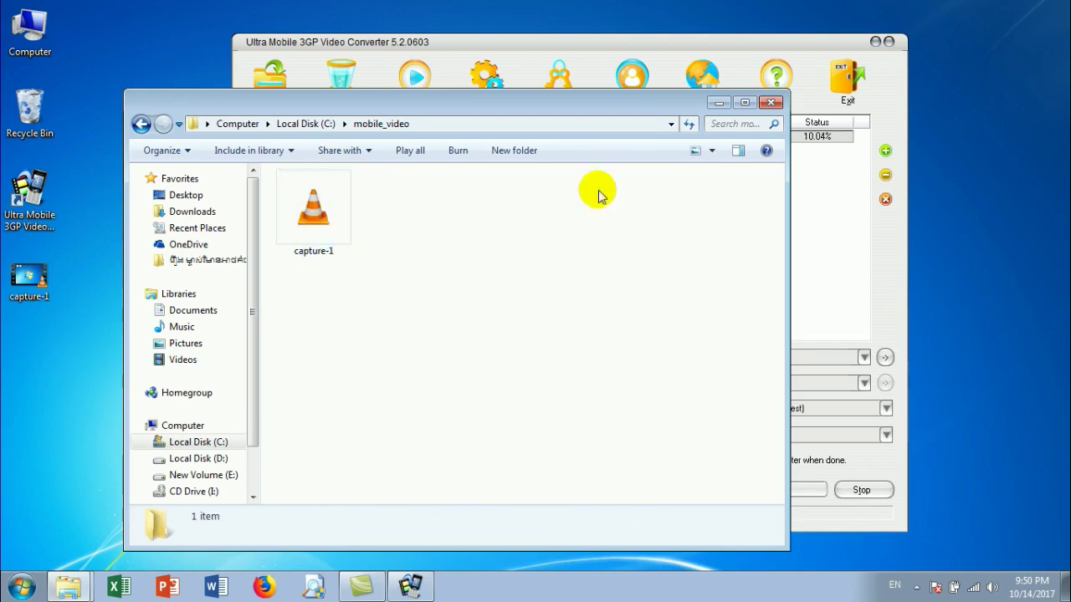
left_click_drag(593, 102, 367, 55)
left_click(711, 224)
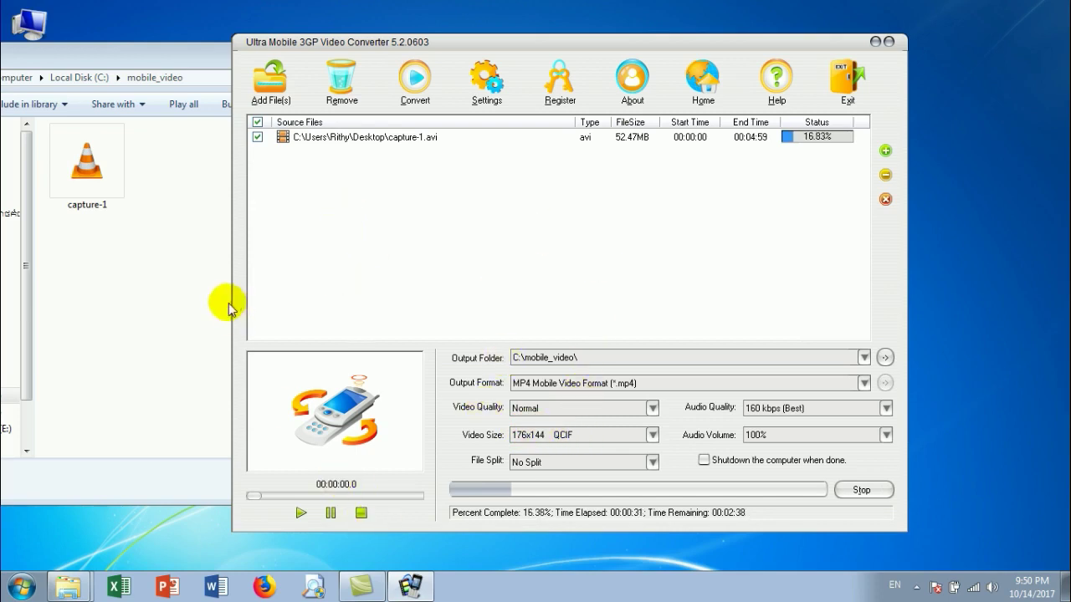
Step: Bring the mobile_video folder window forward, move it fully back into view, and switch back to the converter's progress
left_click(198, 280)
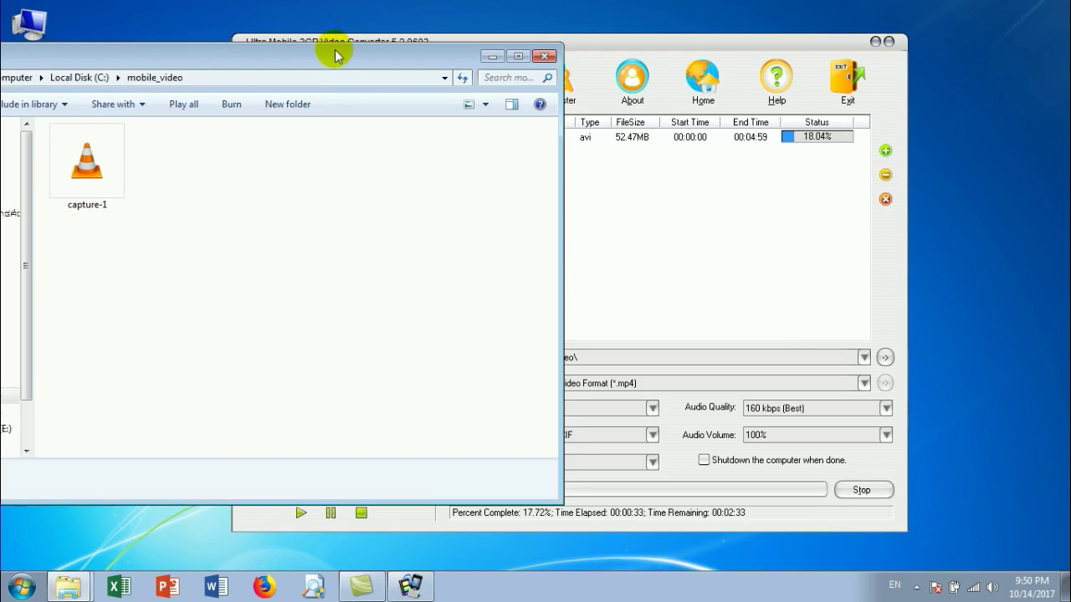
left_click_drag(334, 55, 550, 137)
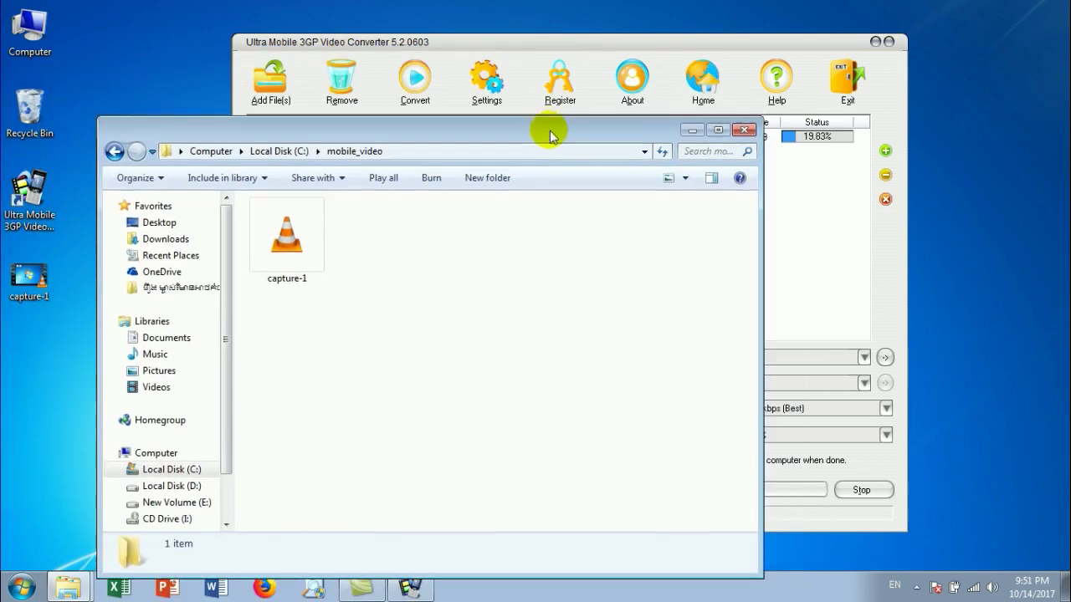
left_click(569, 48)
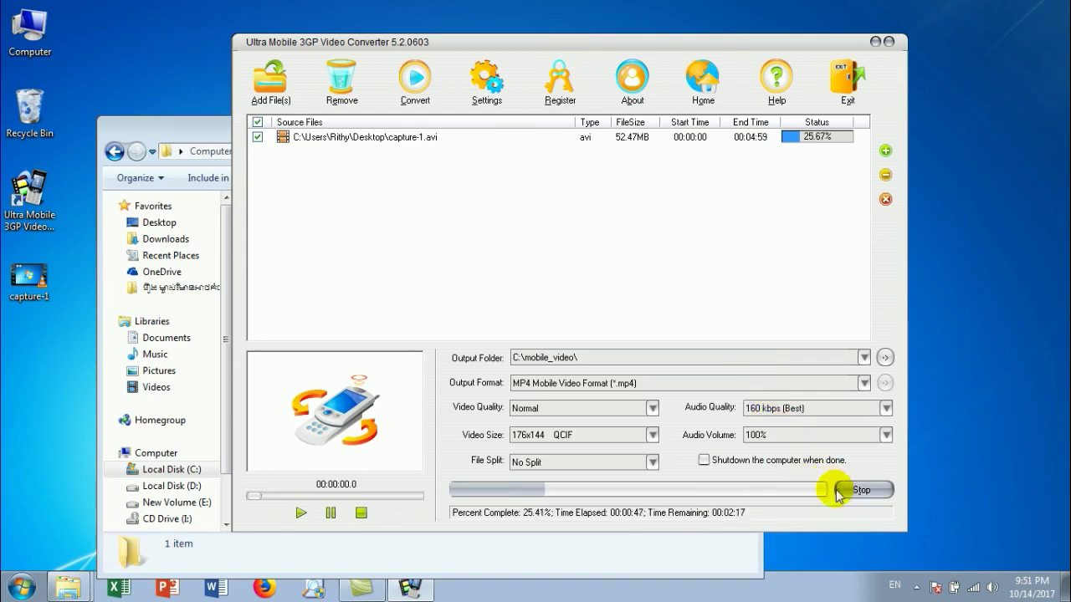
left_click(918, 588)
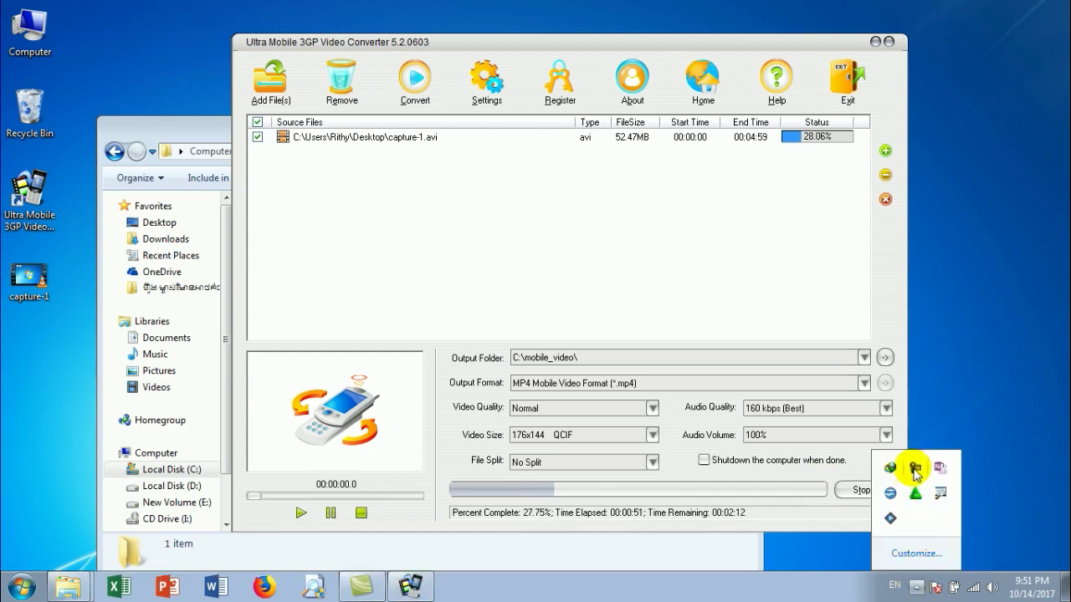